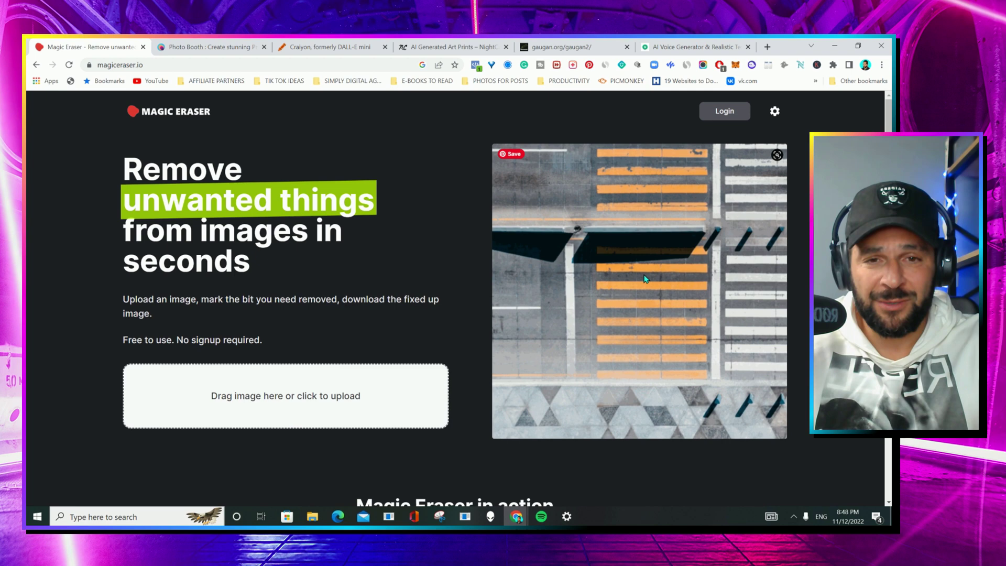
scroll(646, 353, "down", 7)
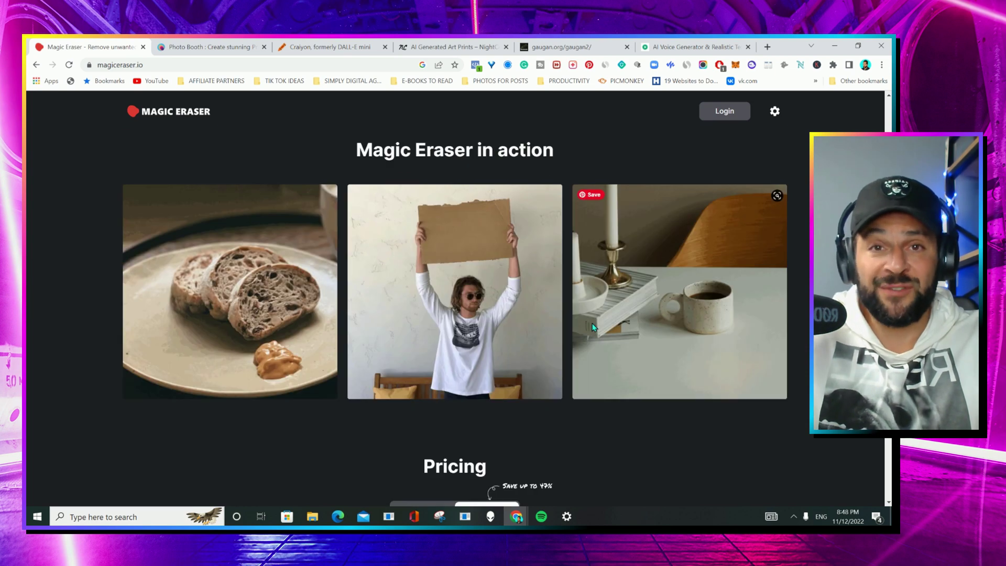
scroll(542, 400, "up", 7)
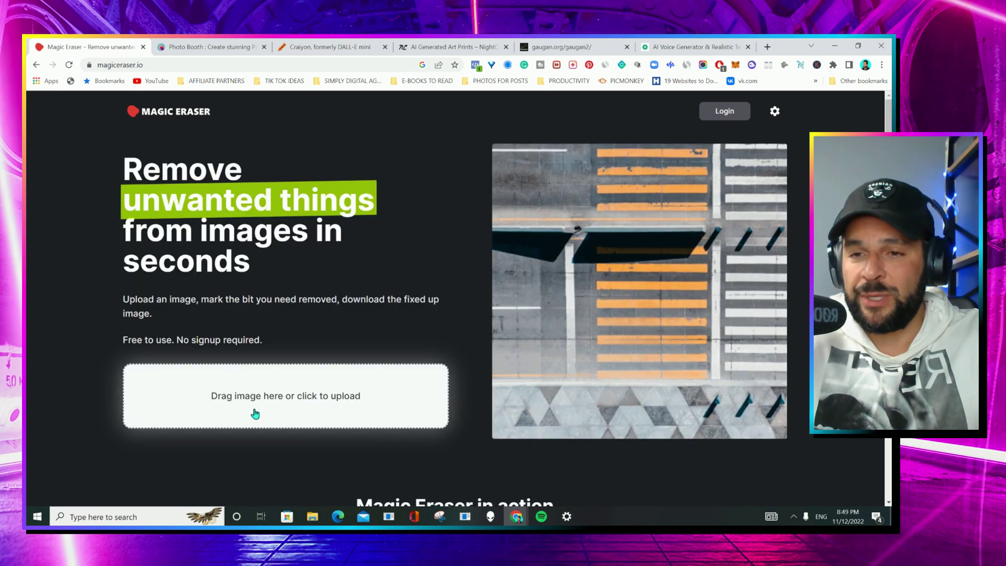
- Load the Paris selfie GettyRF_1057205534.jpg and brush over the Eiffel Tower to erase it
left_click(255, 414)
left_click(278, 414)
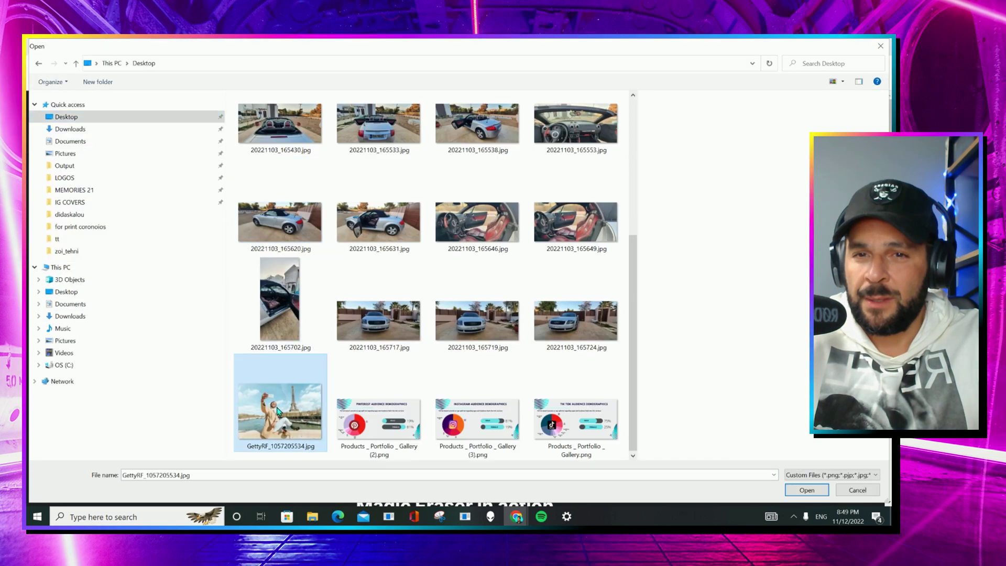
double_click(277, 414)
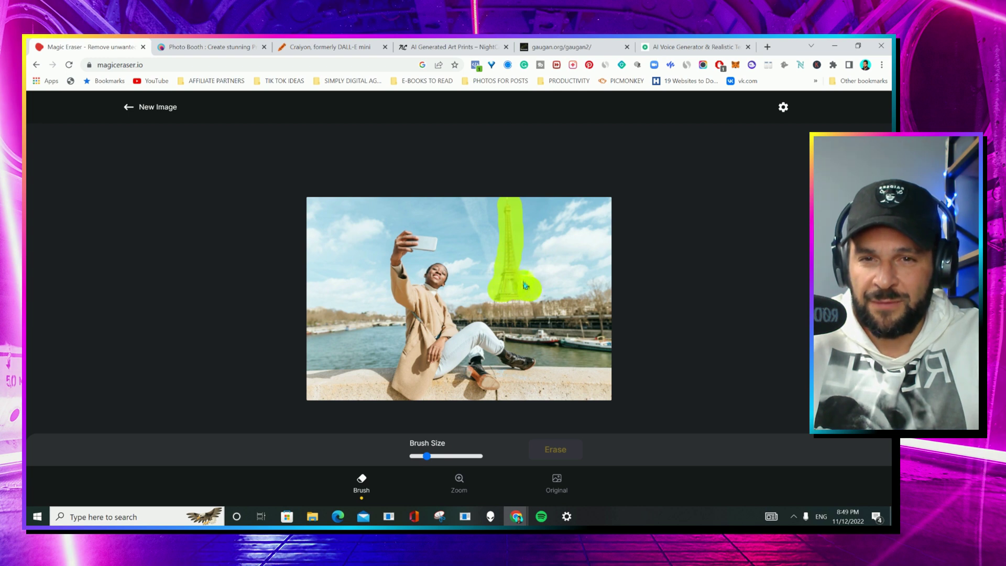
left_click_drag(512, 240, 513, 242)
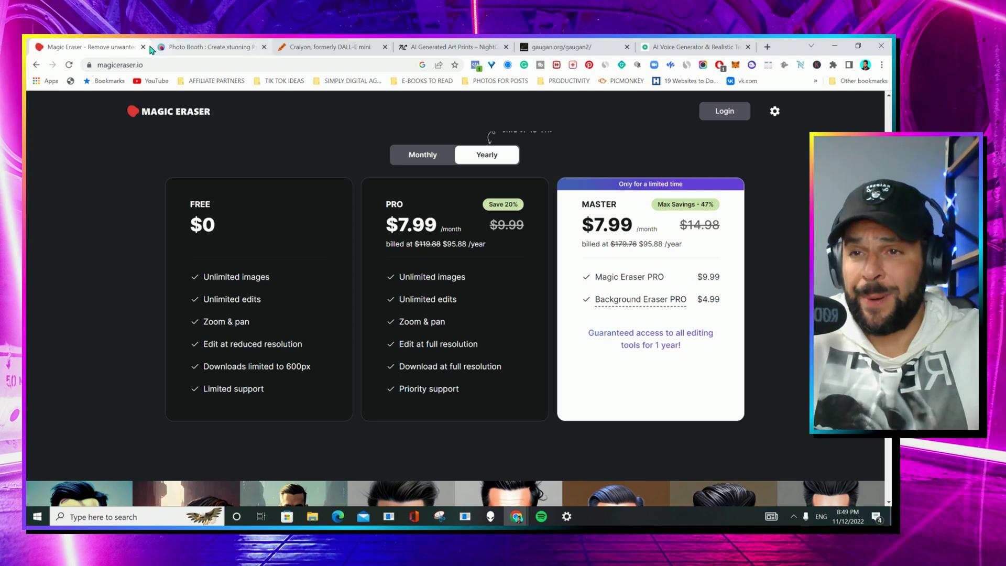
- Close the Magic Eraser tab after viewing its pricing plans
left_click(143, 47)
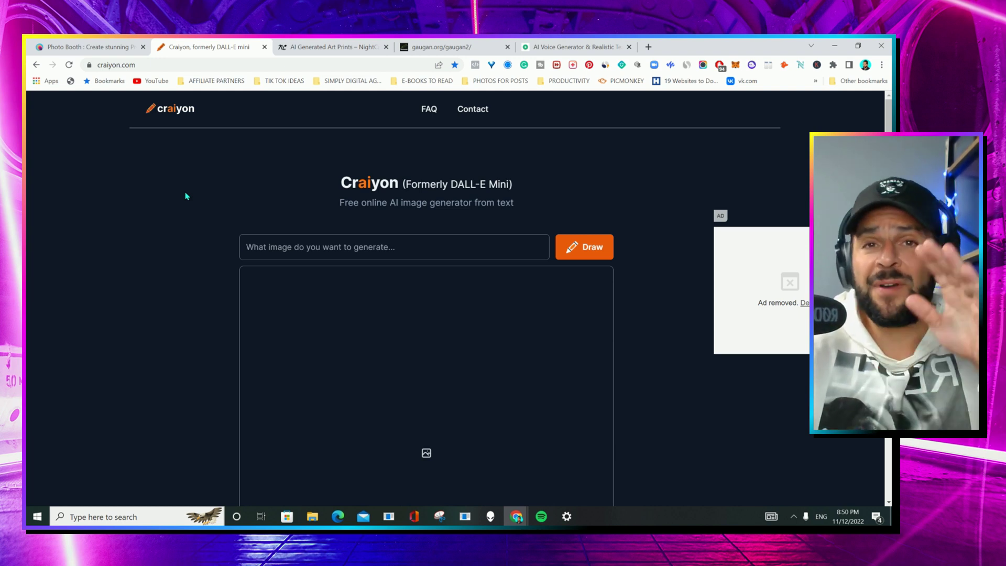
- Draw the prompt 'penguin playing basketball' in Craiyon and scroll through the nine results
scroll(191, 294, "down", 1)
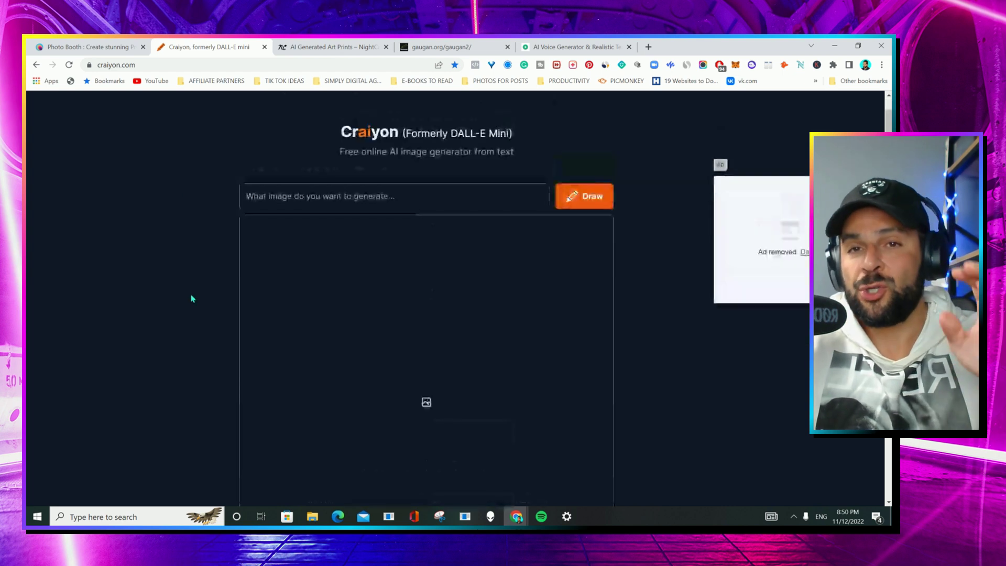
scroll(190, 298, "up", 1)
left_click(316, 254)
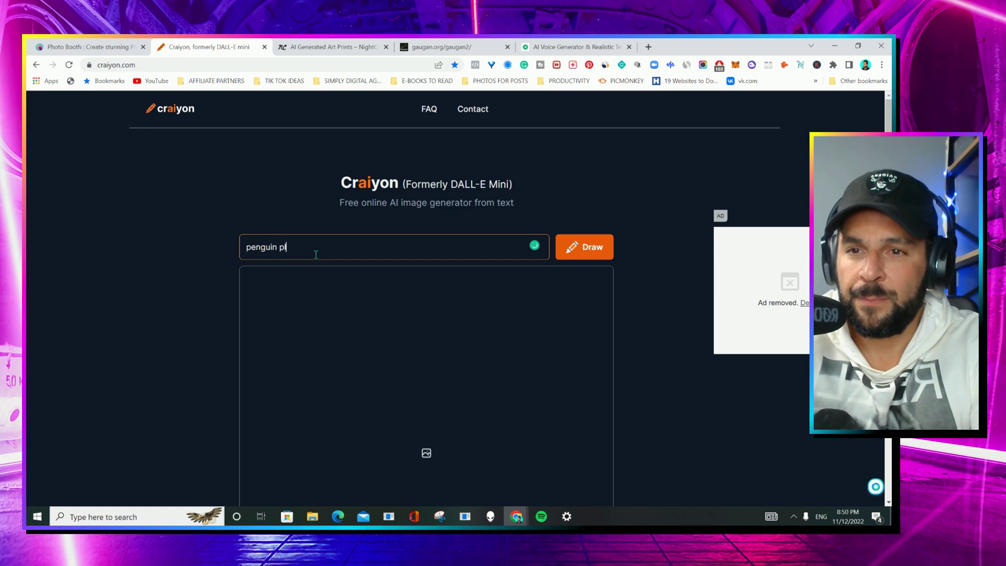
type("penguin playing basketba")
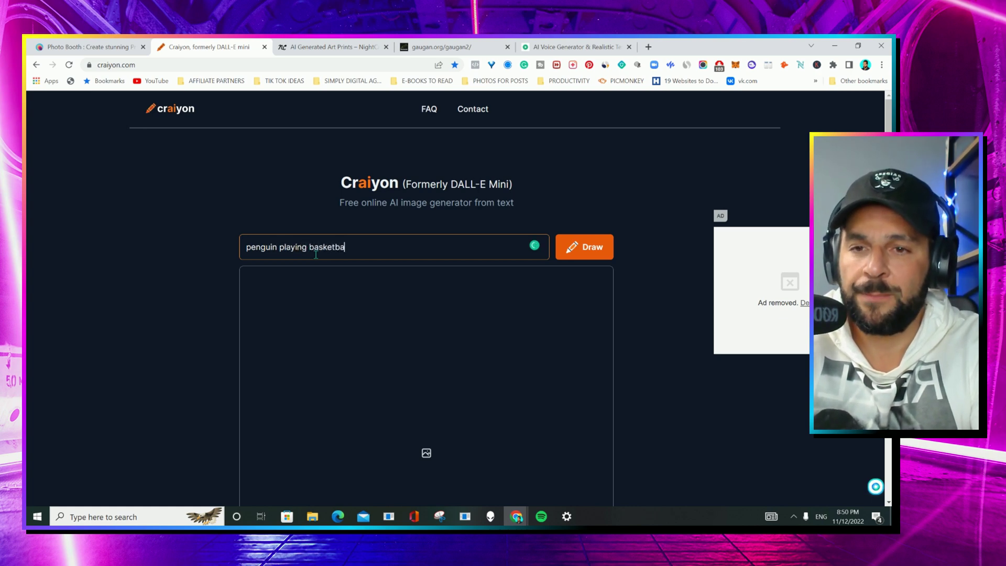
type("ll")
left_click(586, 248)
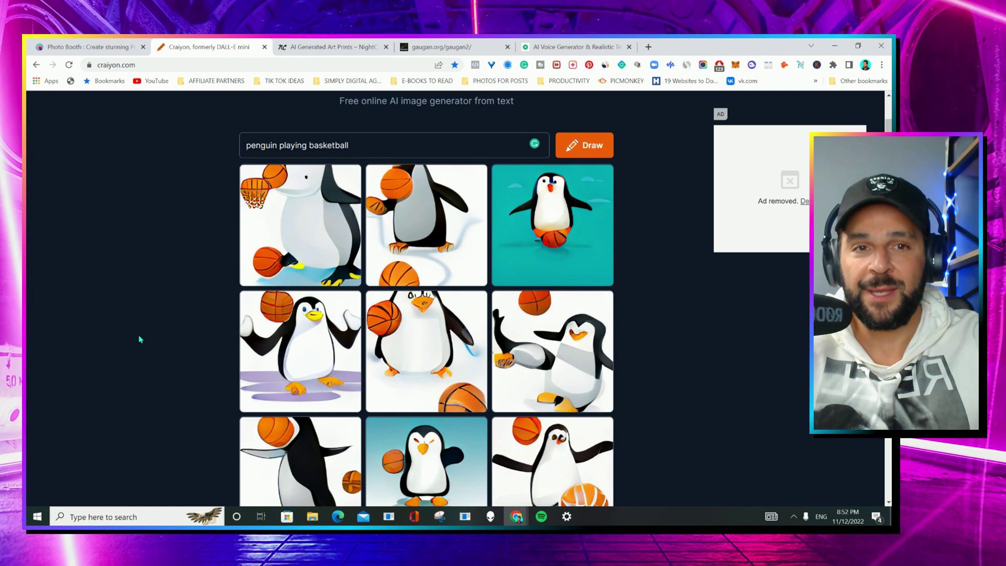
scroll(197, 317, "down", 2)
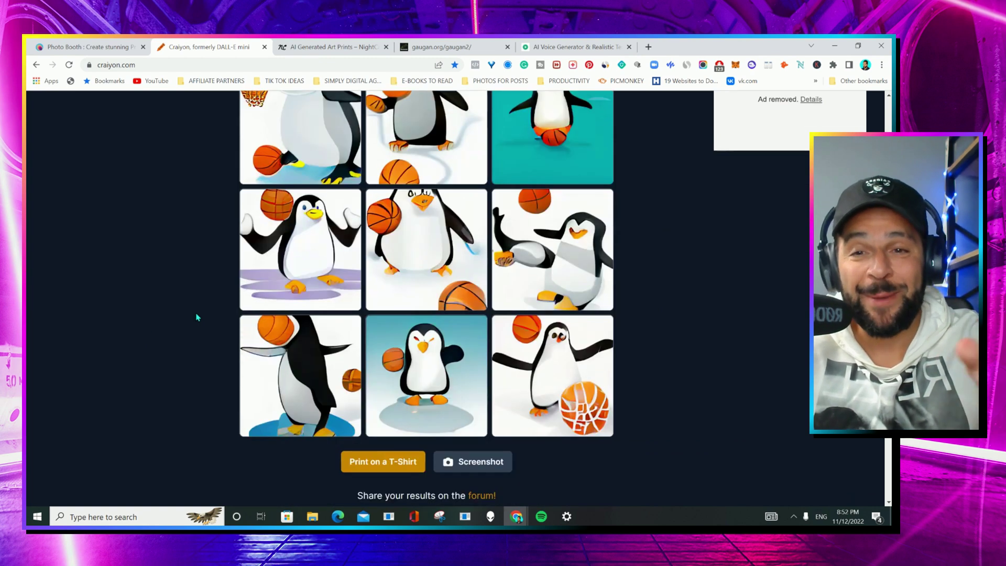
scroll(197, 317, "up", 1)
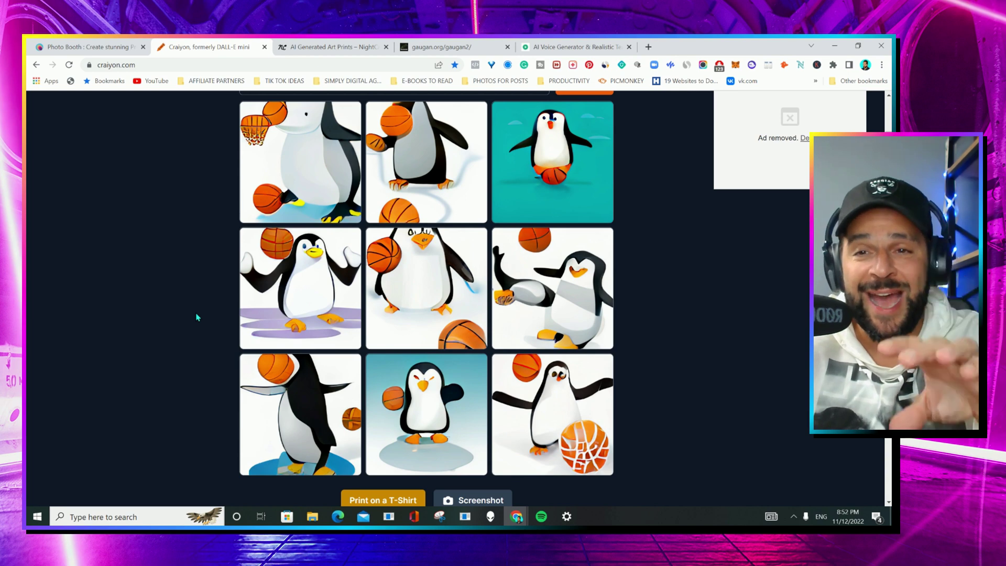
scroll(197, 317, "up", 1)
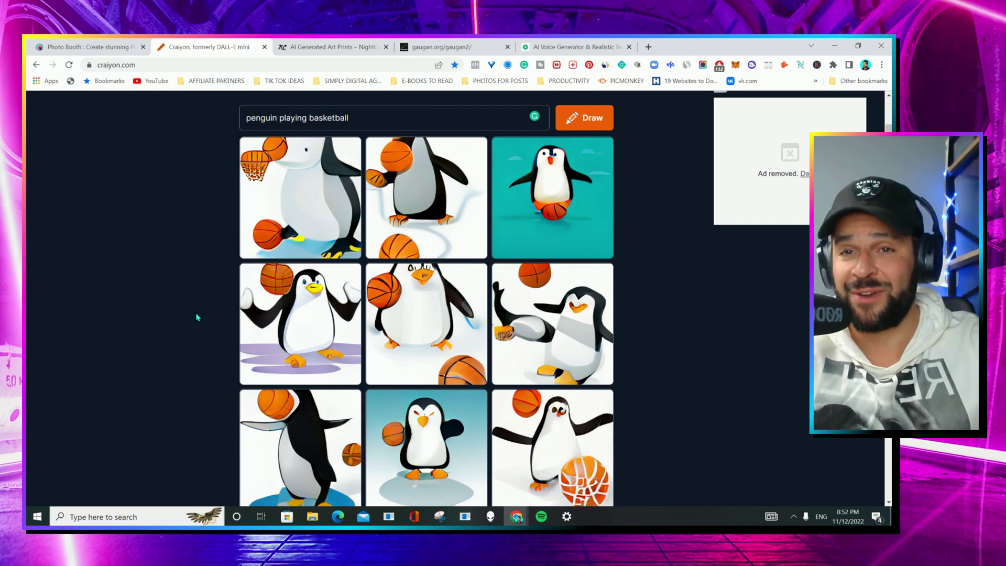
scroll(241, 327, "down", 5)
- Scroll down to the 'Get that swag' T-shirt section, then close the Craiyon tab with Ctrl+W
scroll(241, 327, "down", 3)
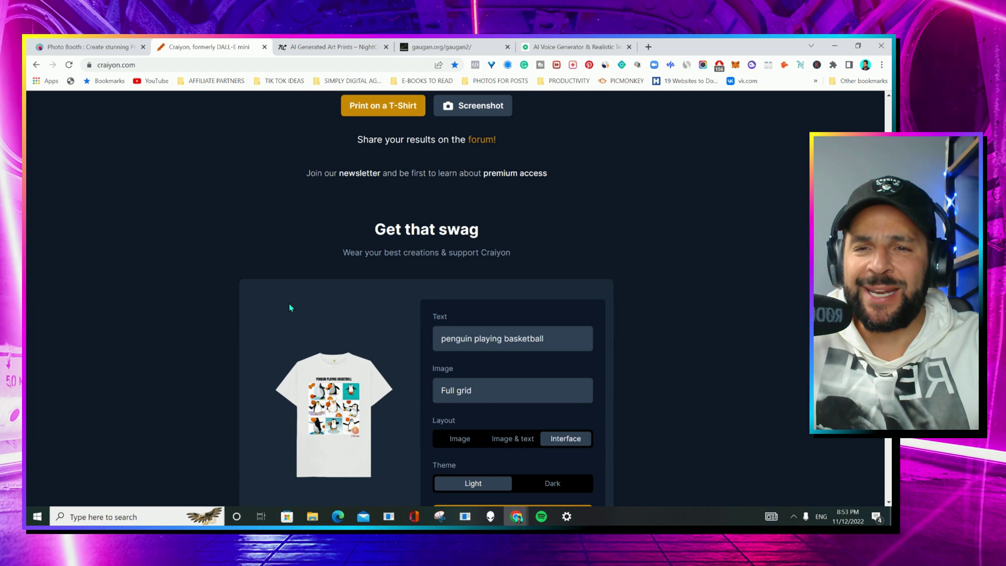
scroll(483, 359, "down", 2)
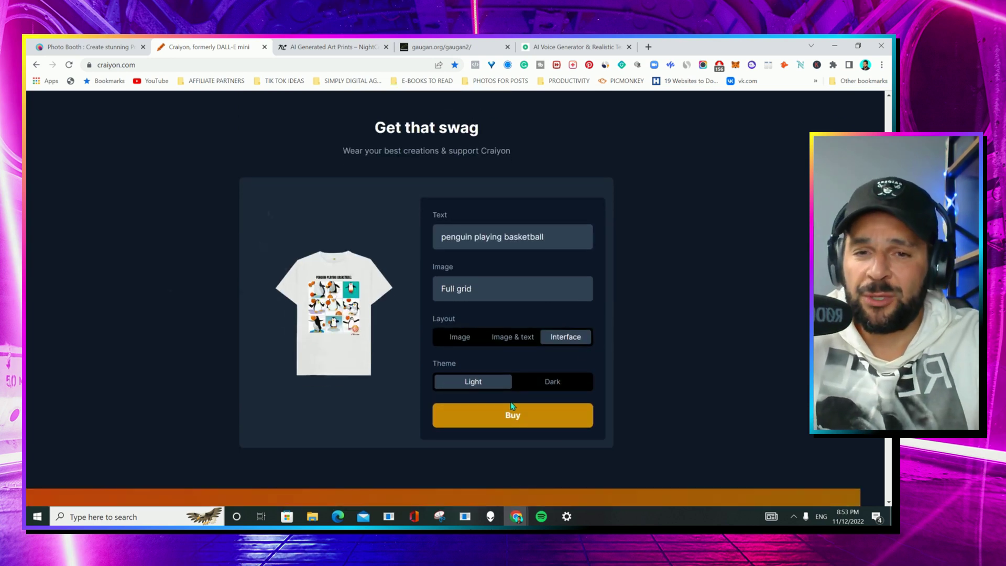
key("ctrl+w")
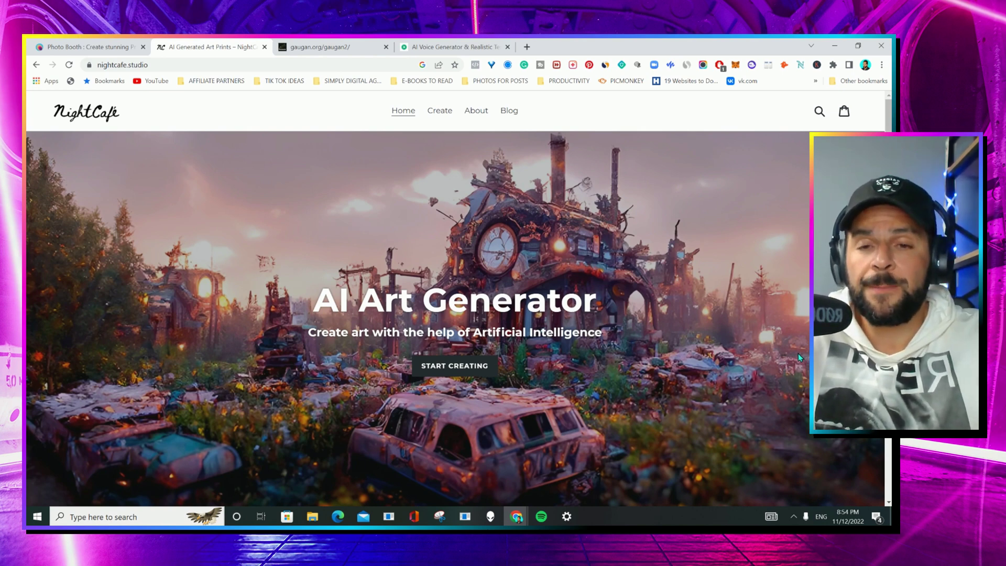
- Start a new NightCafe creation using Stable Diffusion text-to-image
scroll(797, 353, "down", 4)
scroll(750, 295, "up", 4)
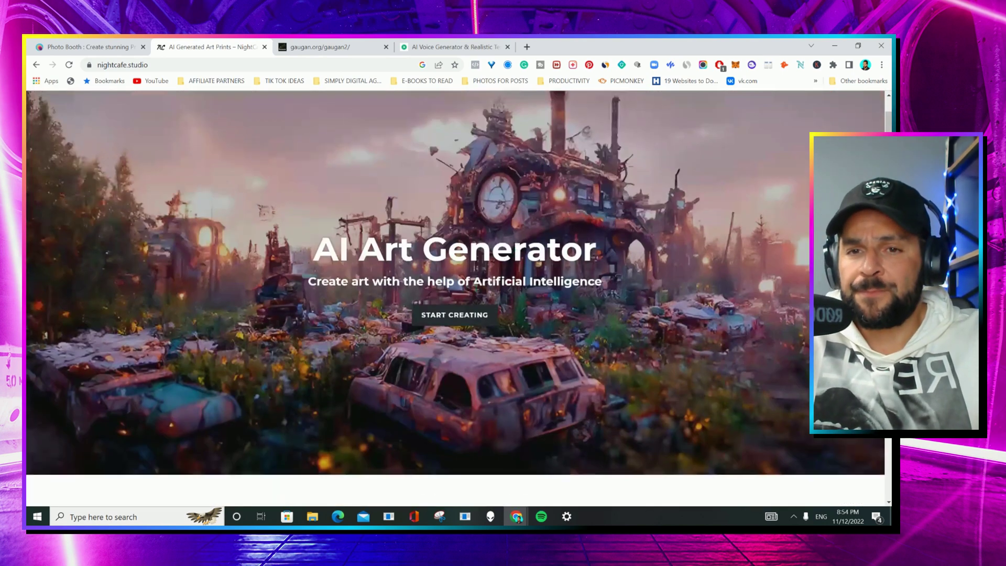
left_click(451, 317)
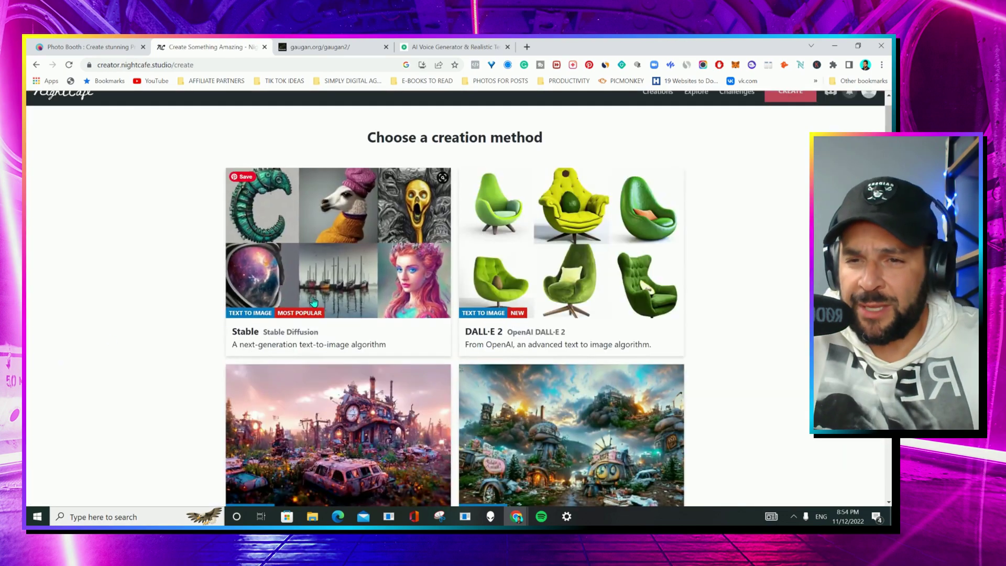
scroll(283, 299, "down", 2)
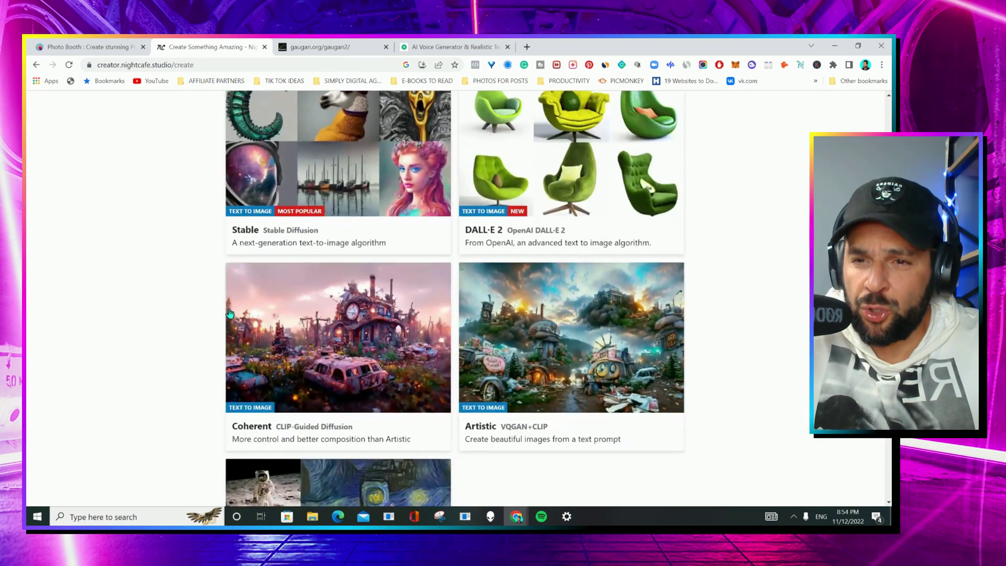
scroll(231, 316, "down", 3)
scroll(231, 315, "up", 5)
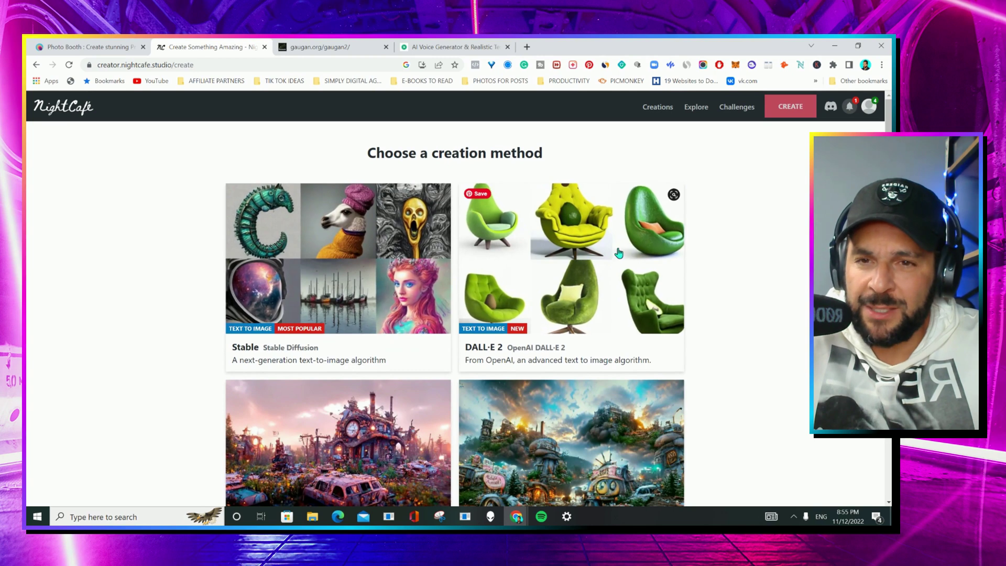
left_click(310, 282)
scroll(140, 275, "down", 2)
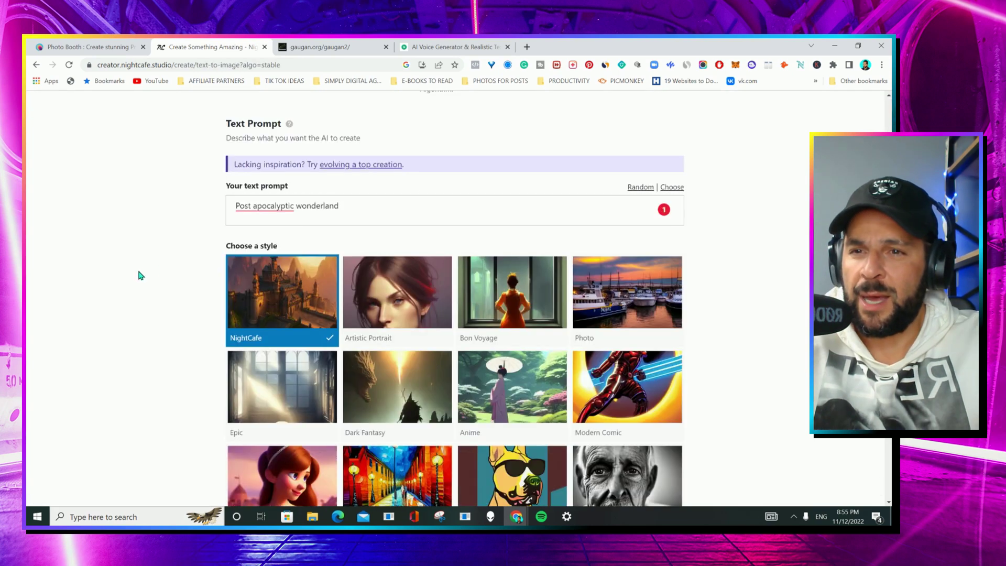
- Edit the 'Post apocalyptic wonderland' prompt and generate the artwork
left_click(361, 197)
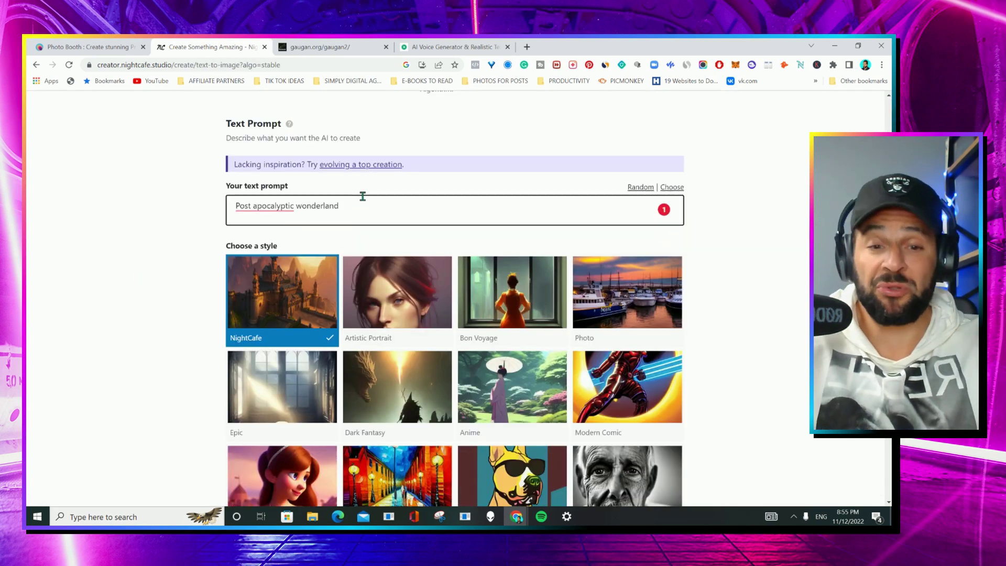
type("\\")
key("Return")
scroll(363, 196, "down", 5)
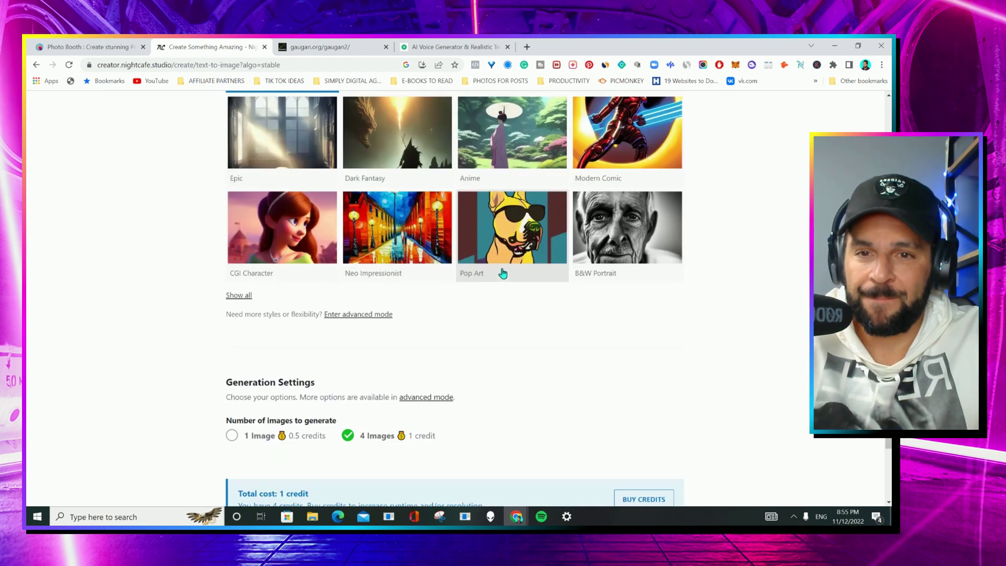
scroll(627, 246, "up", 3)
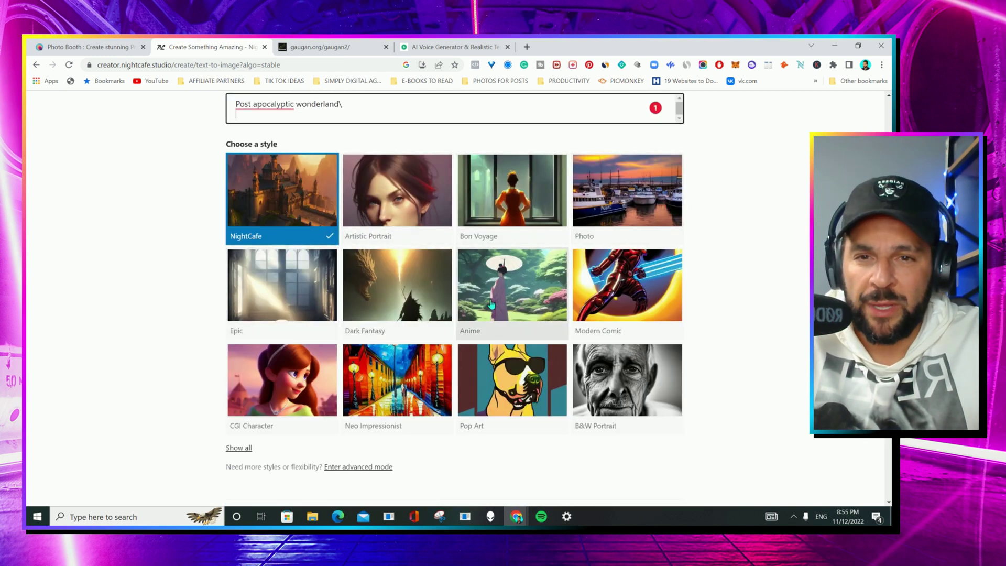
left_click(257, 199)
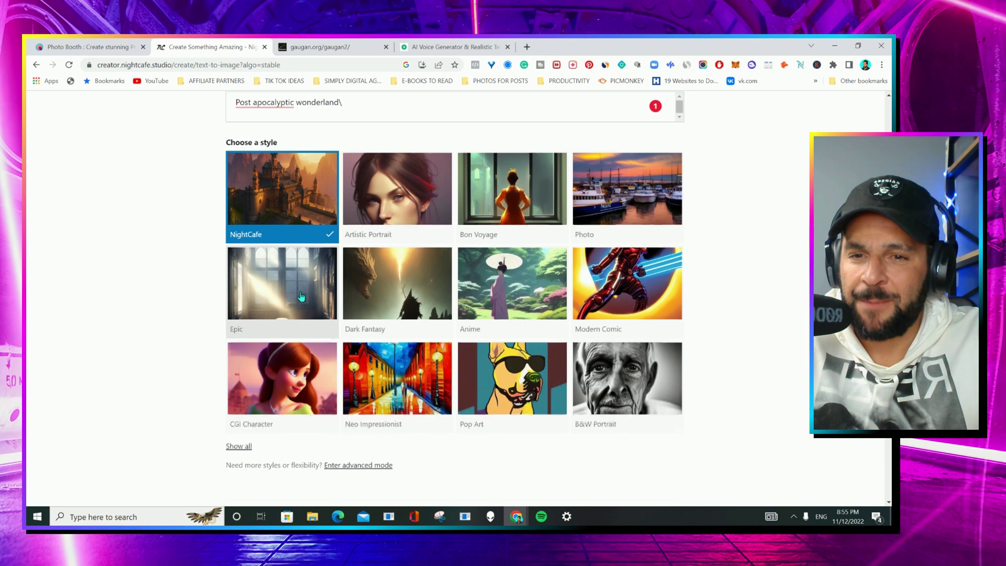
scroll(450, 366, "down", 5)
left_click(449, 451)
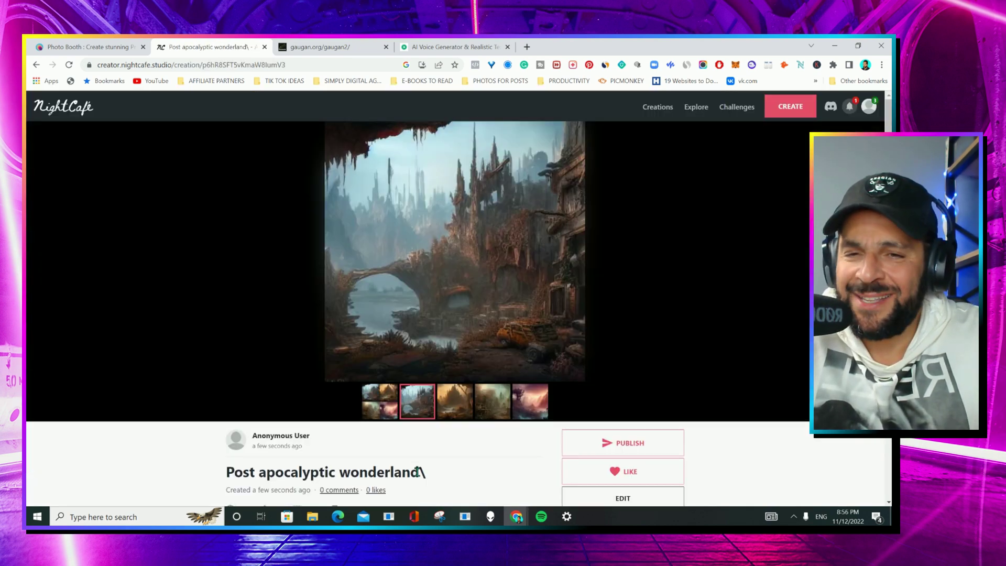
- Preview the third and pink-mountain images full size, then go back to the creation type choices
left_click(460, 408)
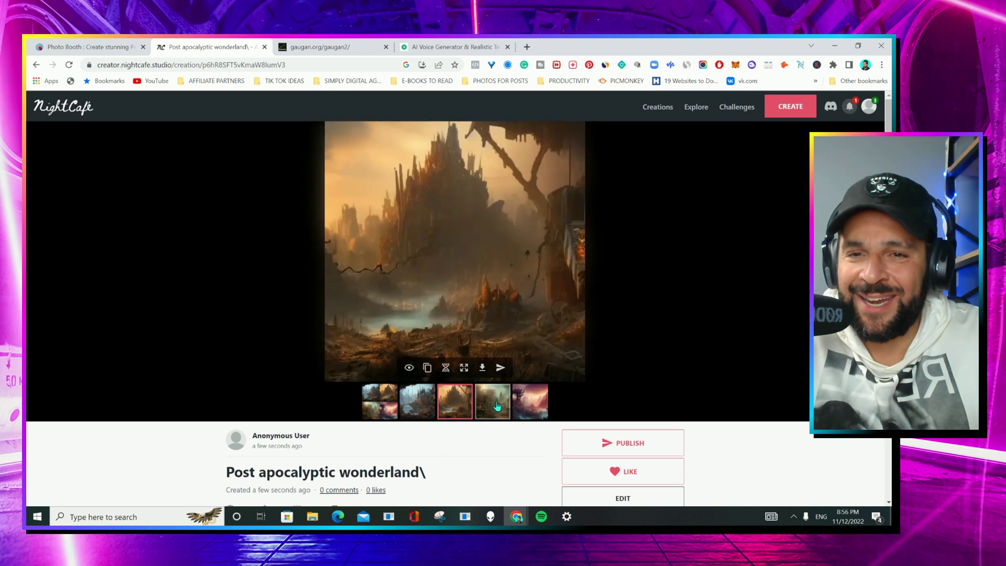
left_click(529, 404)
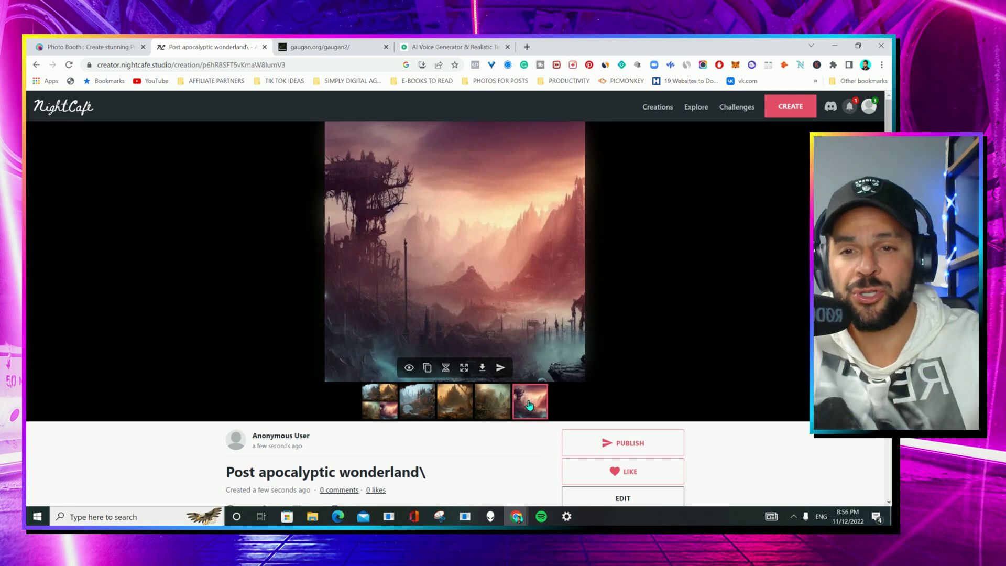
scroll(477, 388, "down", 3)
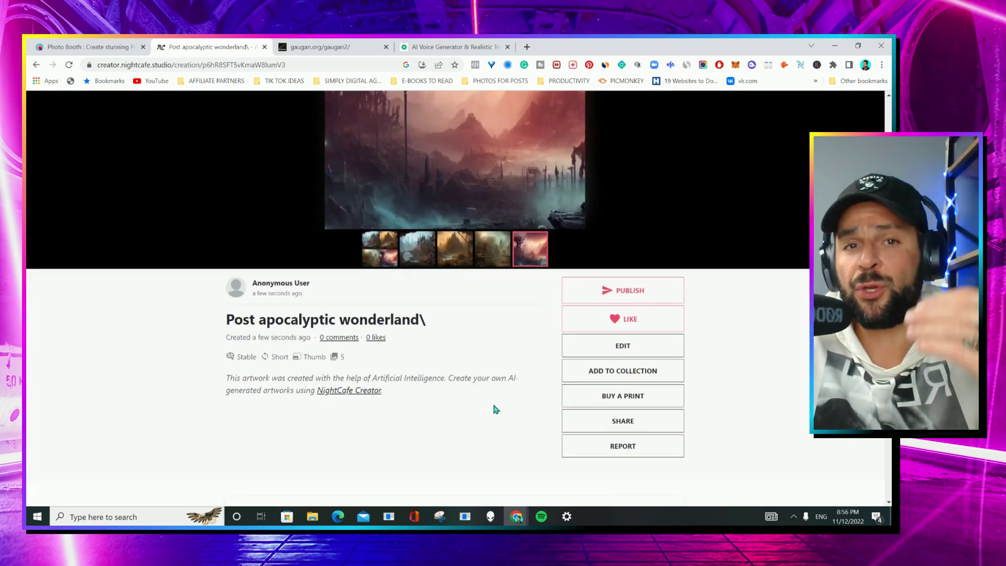
scroll(713, 387, "up", 3)
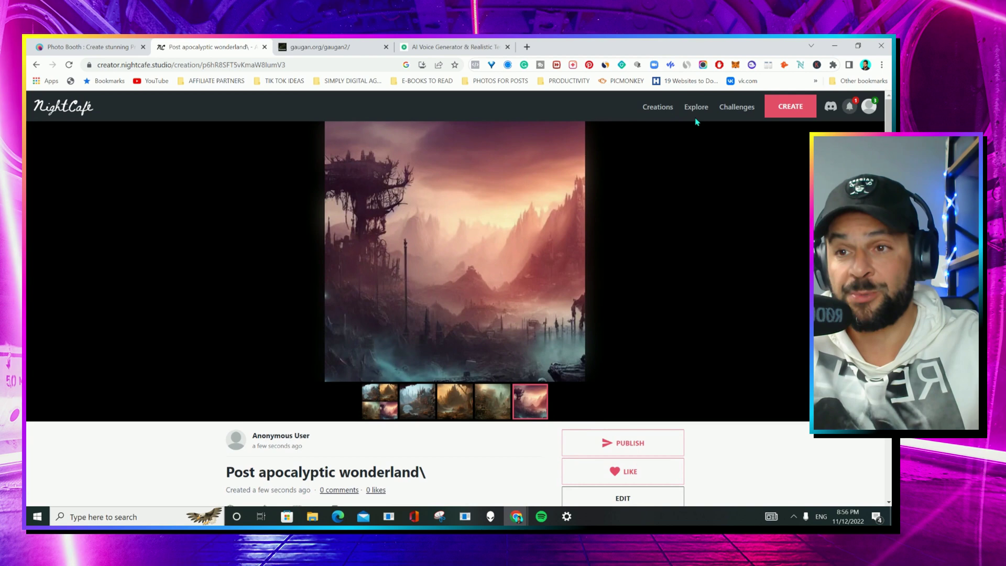
key("alt+Left")
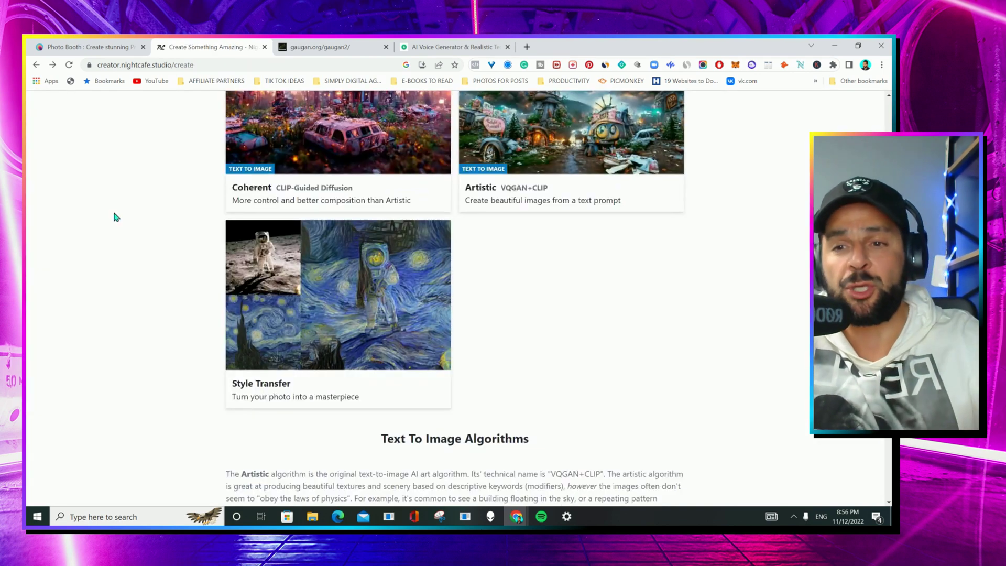
- Start a Style Transfer creation with the uploaded man-in-suit photo as the input image
left_click(328, 283)
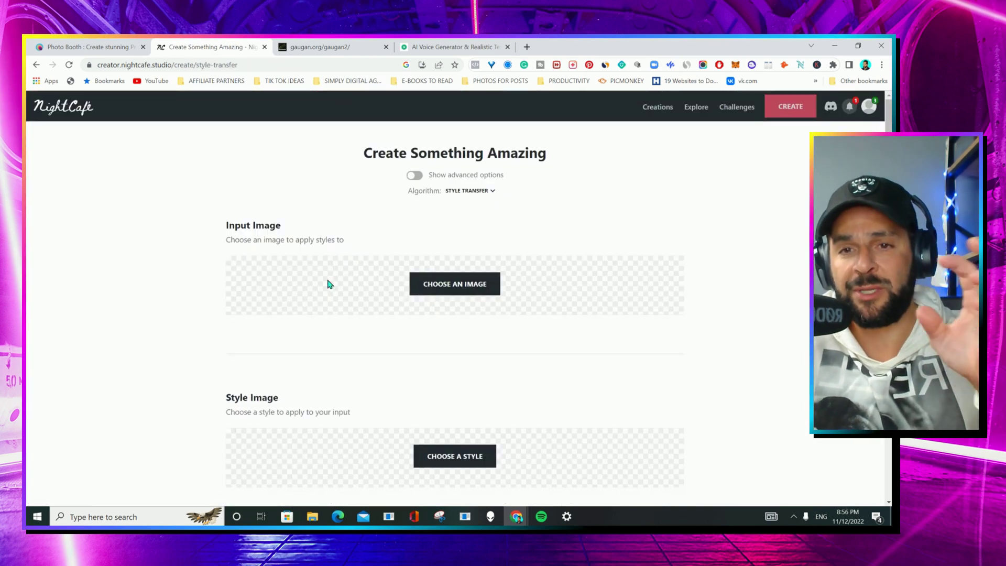
left_click(448, 294)
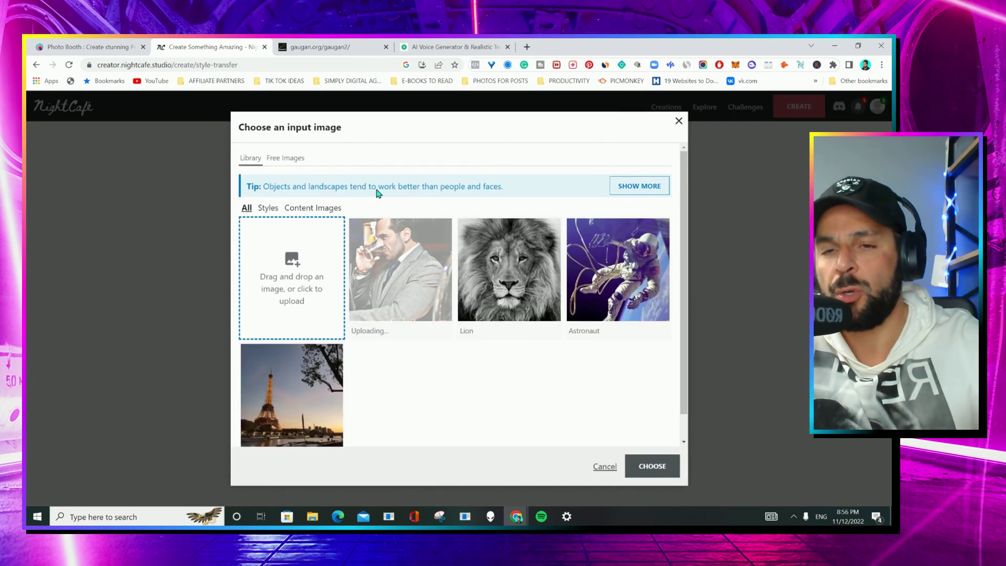
left_click(439, 280)
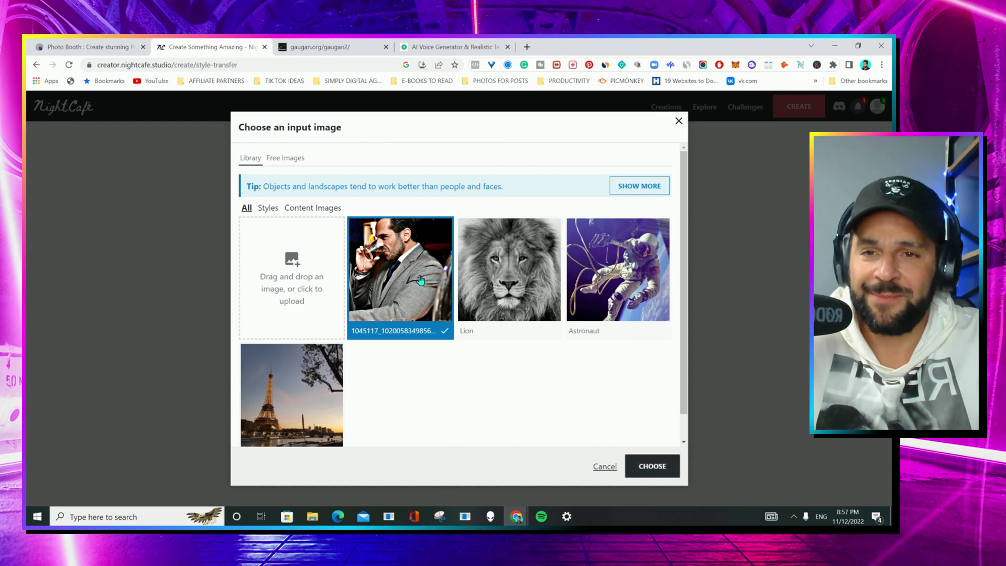
left_click(652, 465)
scroll(206, 309, "down", 5)
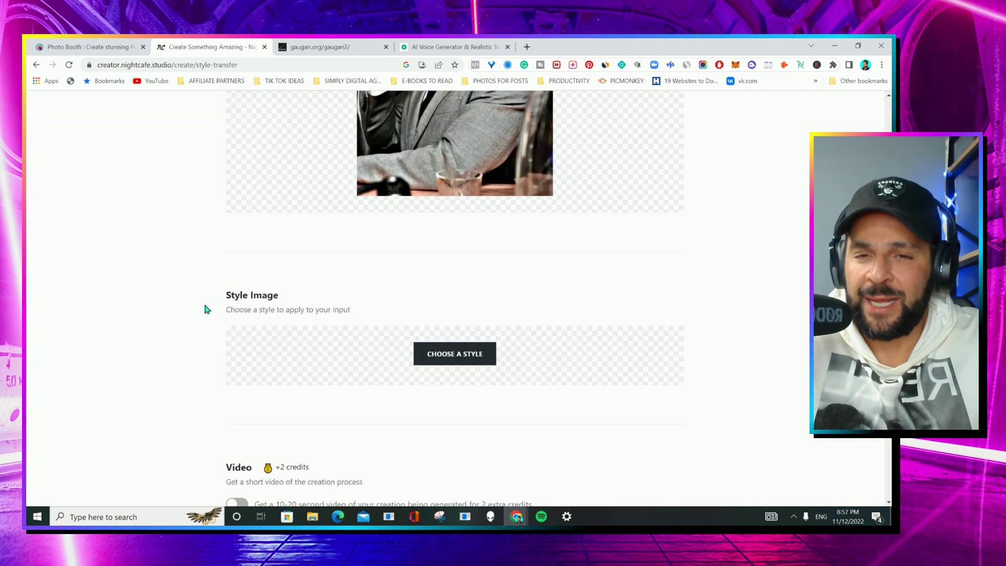
- Choose The Night Cafe painting as the style image and create the style transfer
left_click(470, 357)
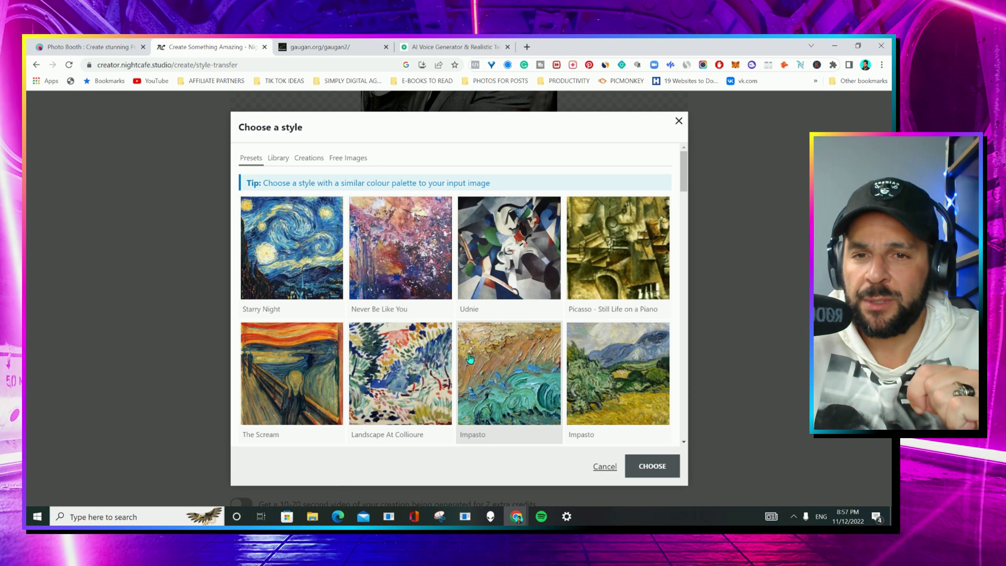
scroll(470, 357, "down", 10)
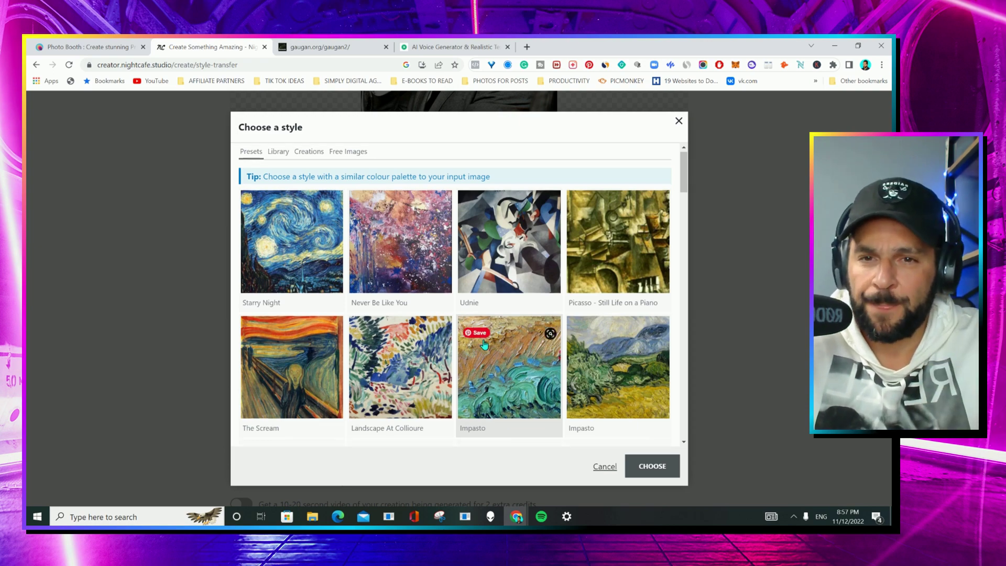
left_click(304, 324)
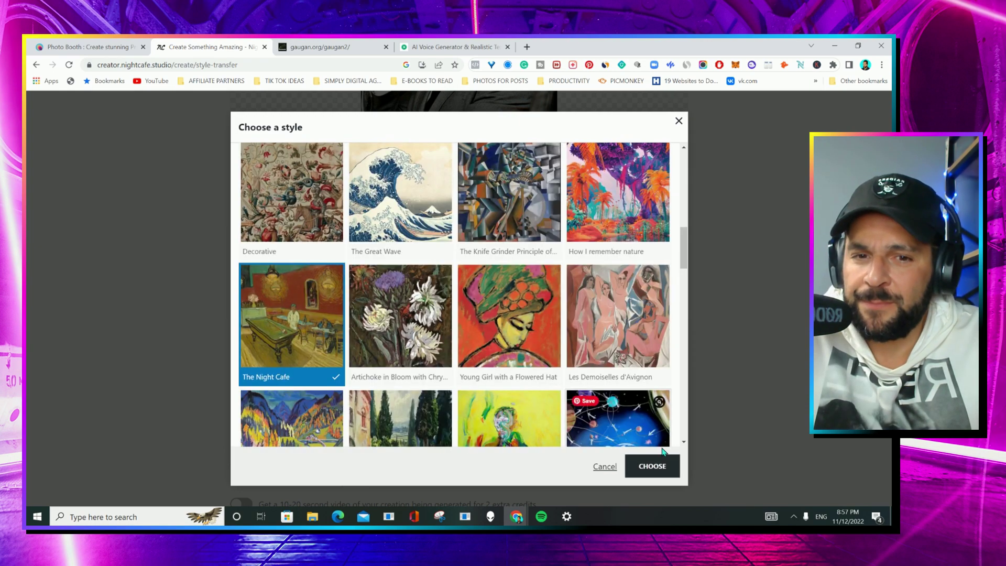
left_click(652, 466)
scroll(432, 448, "down", 10)
left_click(432, 448)
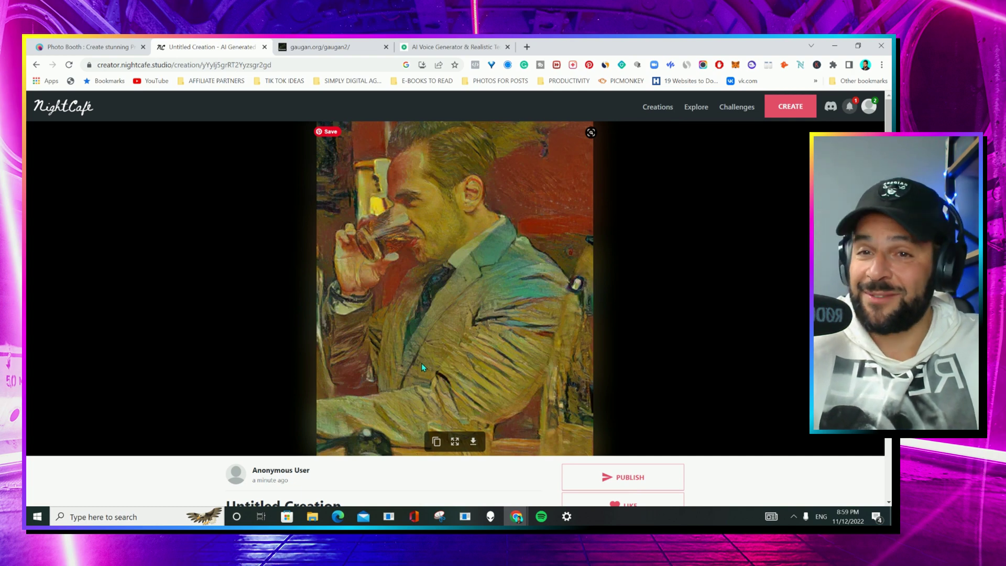
- Scroll through the details of the finished painterly man-in-suit creation
scroll(421, 363, "down", 6)
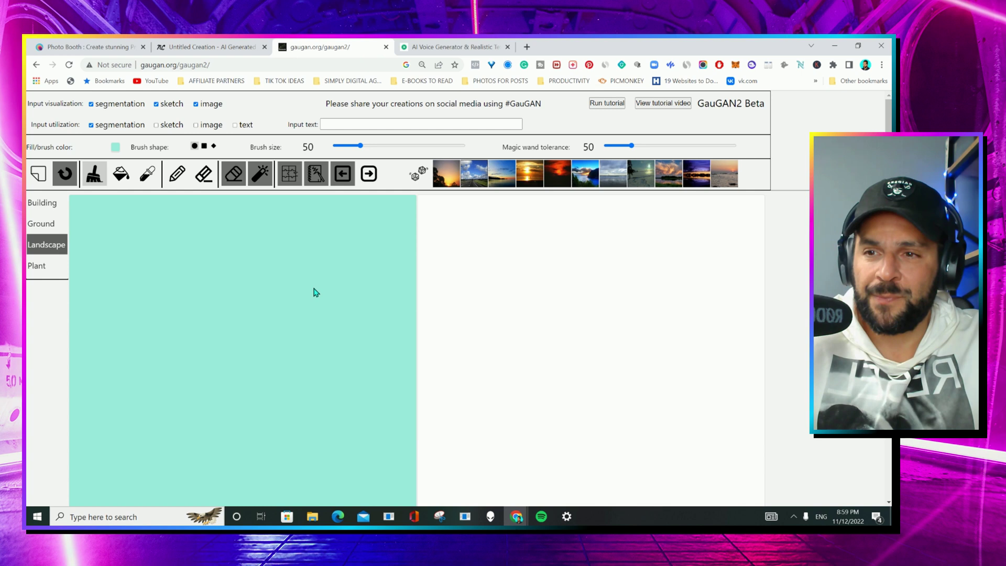
- Browse the Building, Plant and other label categories, trying Fence before settling on Bridge
left_click(42, 203)
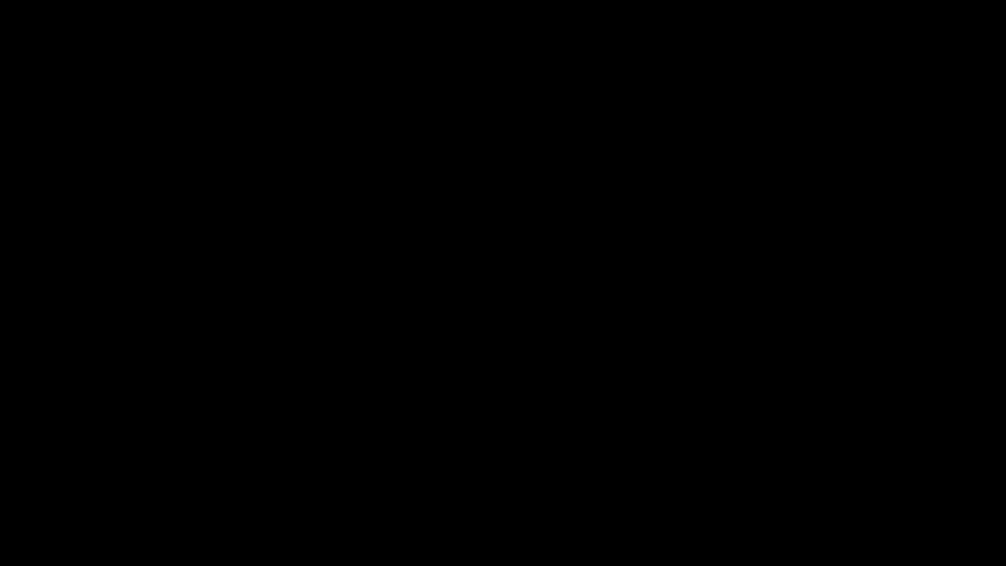
left_click(36, 288)
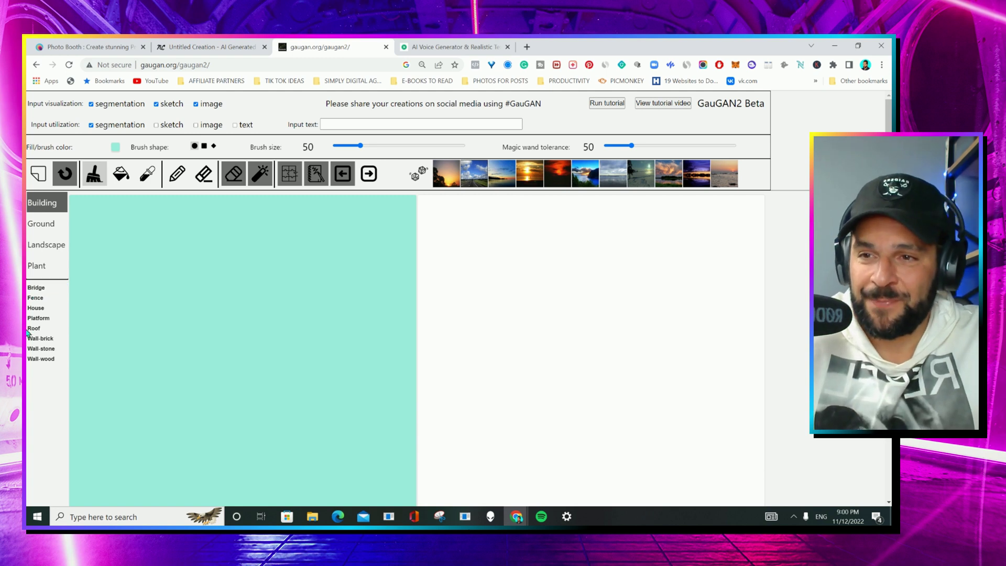
left_click(46, 226)
left_click(42, 247)
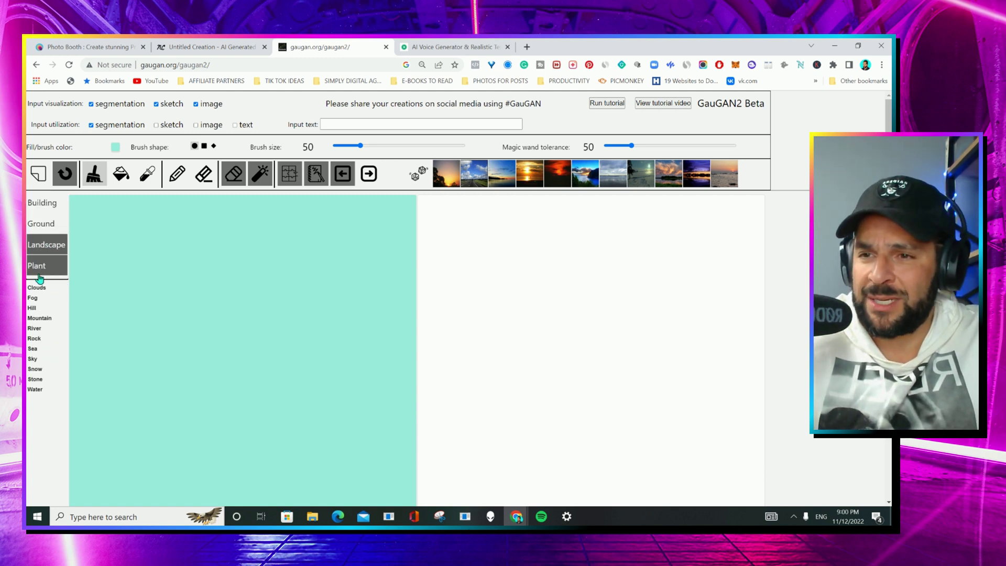
left_click(38, 269)
left_click(43, 209)
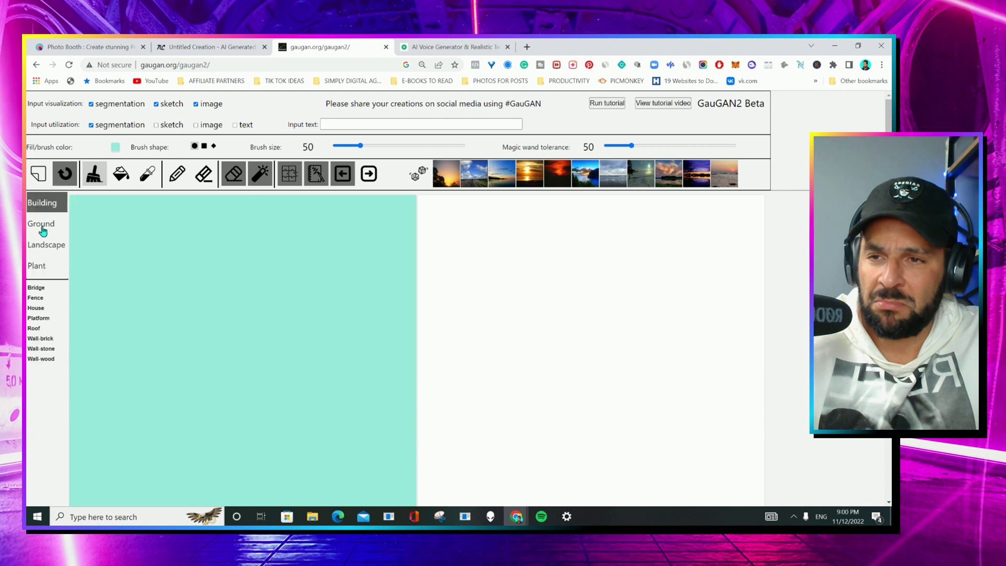
left_click(37, 298)
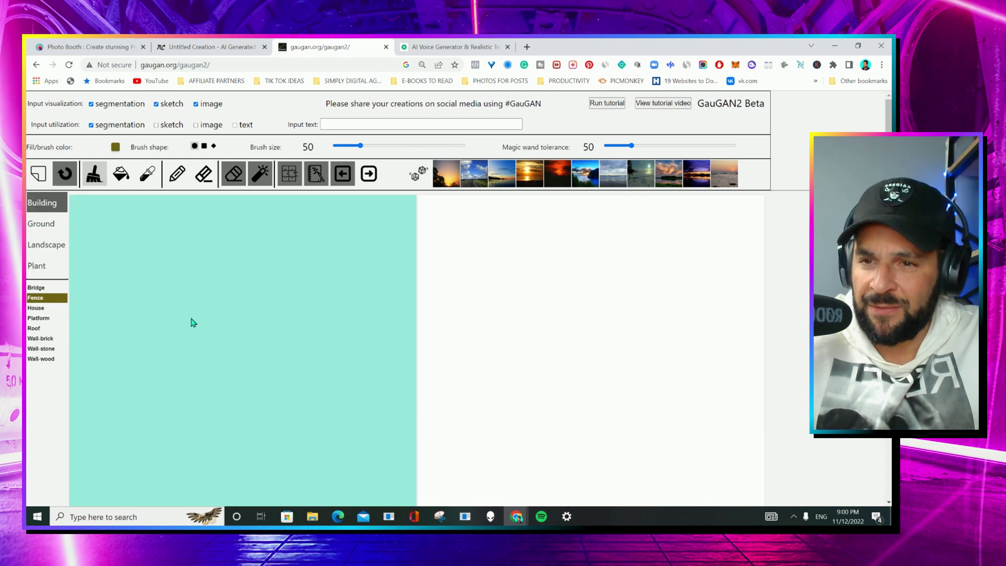
scroll(194, 324, "down", 1)
left_click(35, 237)
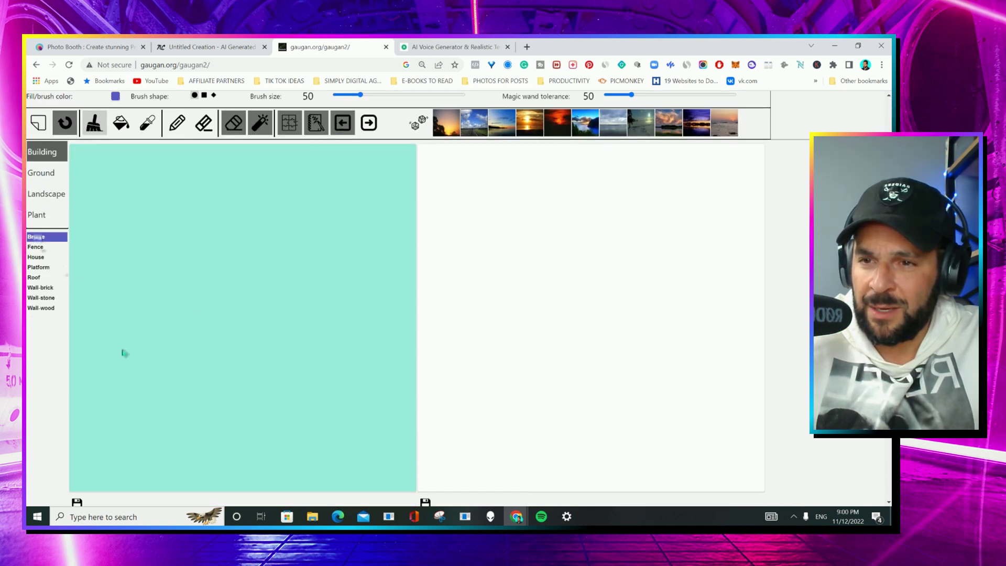
- Paint a bridge with a thick deck and an arch across the canvas
mouse_move(127, 488)
left_mouse_down()
mouse_move(126, 381)
mouse_move(368, 328)
mouse_move(373, 479)
left_mouse_up()
left_click_drag(131, 395, 366, 359)
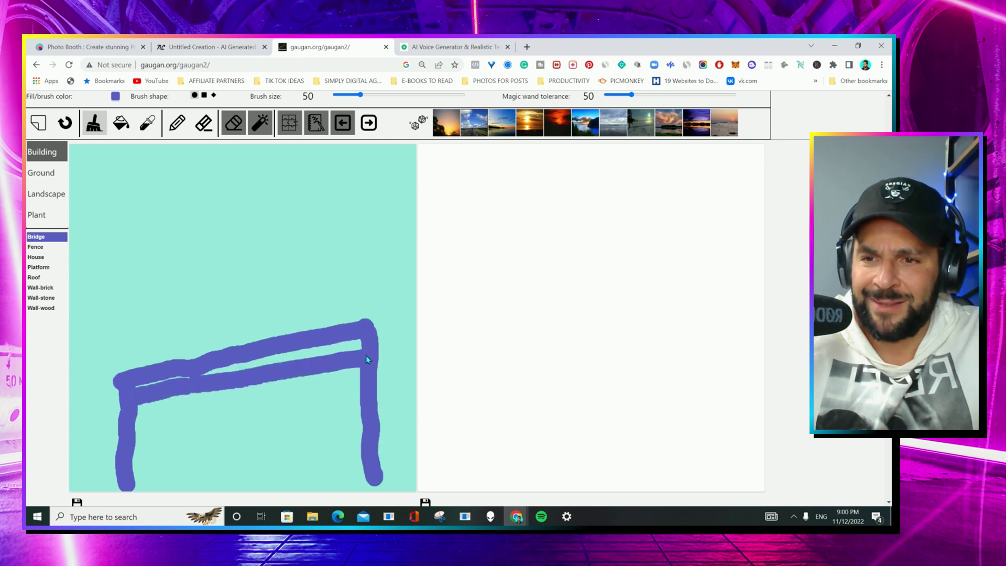
left_click_drag(155, 384, 359, 346)
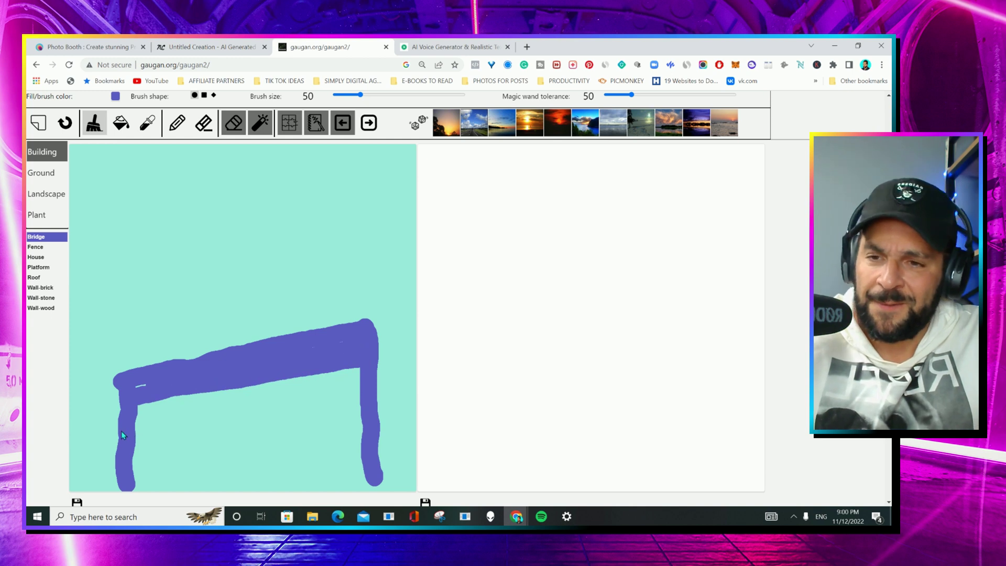
mouse_move(120, 385)
left_mouse_down()
mouse_move(225, 265)
mouse_move(343, 289)
mouse_move(361, 324)
left_mouse_up()
- After trying Gravel and Mud, paint a strip of Sand ground along the canvas bottom
left_click(50, 173)
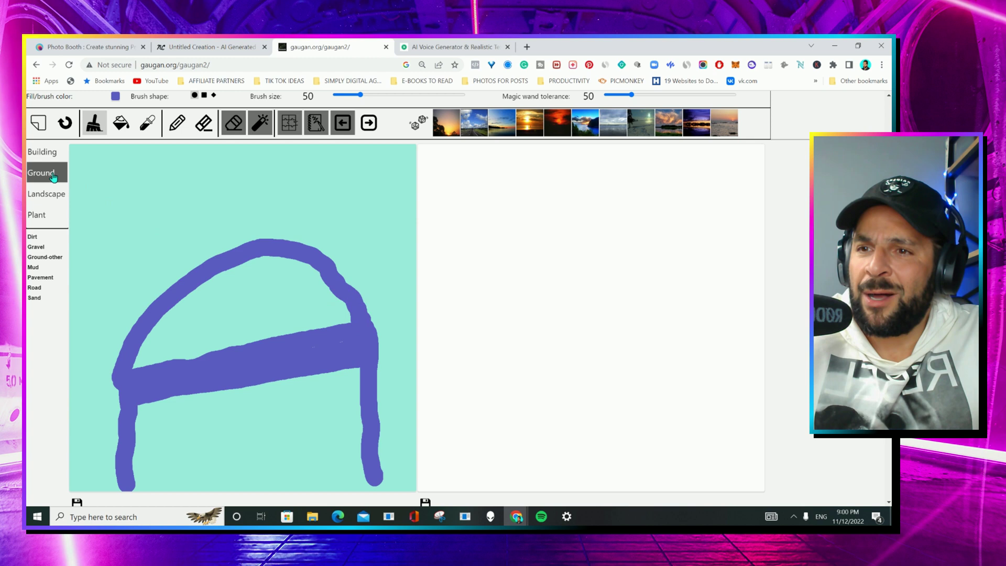
left_click(42, 247)
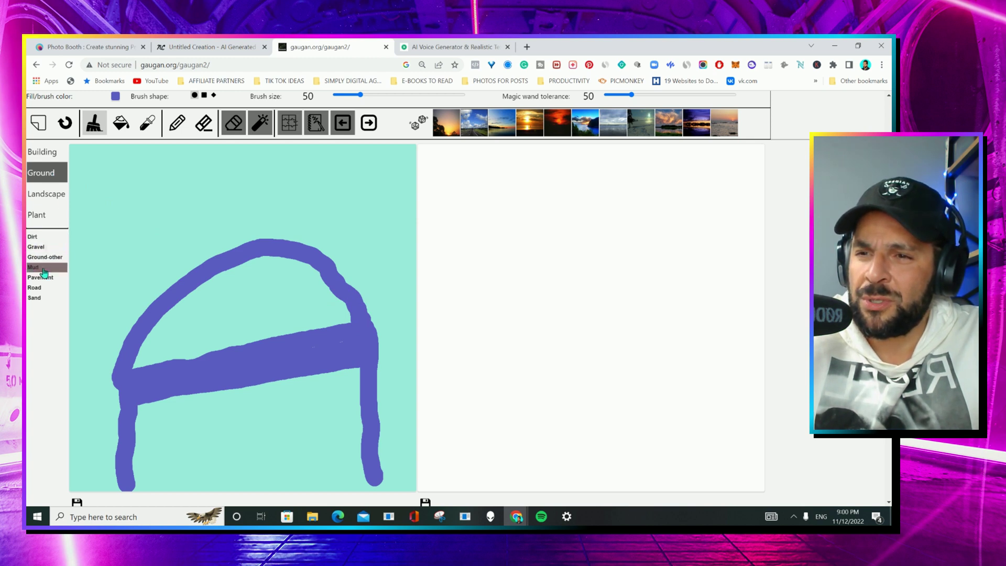
left_click(47, 268)
left_click(35, 297)
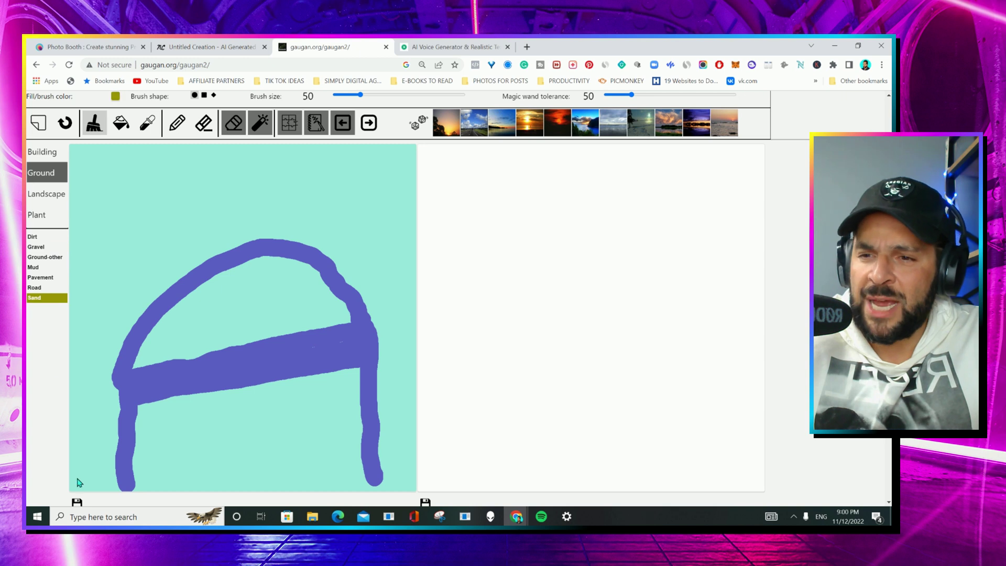
mouse_move(78, 481)
left_mouse_down()
mouse_move(315, 480)
mouse_move(335, 489)
mouse_move(308, 491)
mouse_move(445, 475)
left_mouse_up()
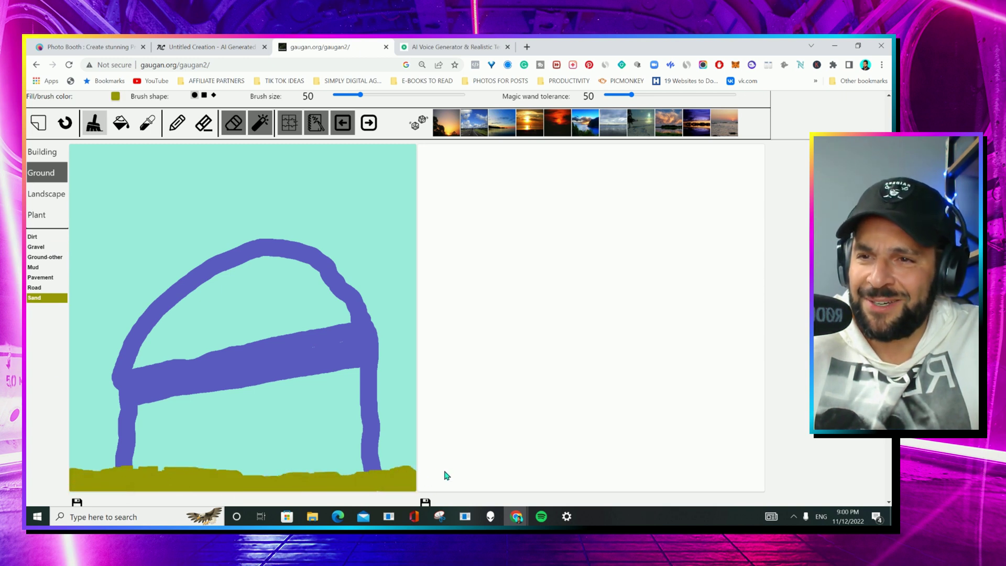
- Paint three clouds across the top of the sky using Landscape > Clouds
left_click(53, 196)
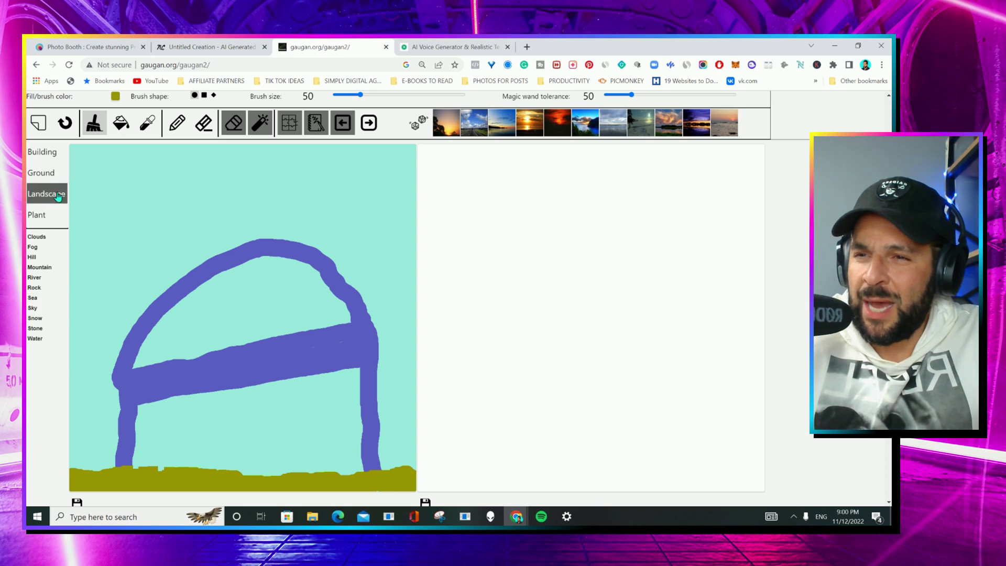
left_click(38, 237)
mouse_move(130, 181)
left_mouse_down()
mouse_move(107, 183)
mouse_move(167, 207)
left_mouse_up()
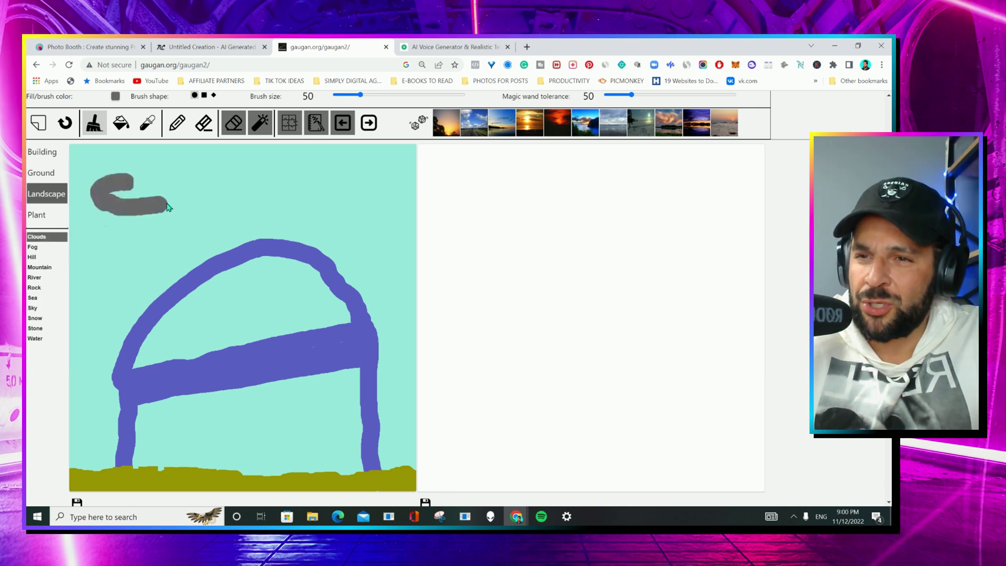
left_click_drag(242, 163, 259, 192)
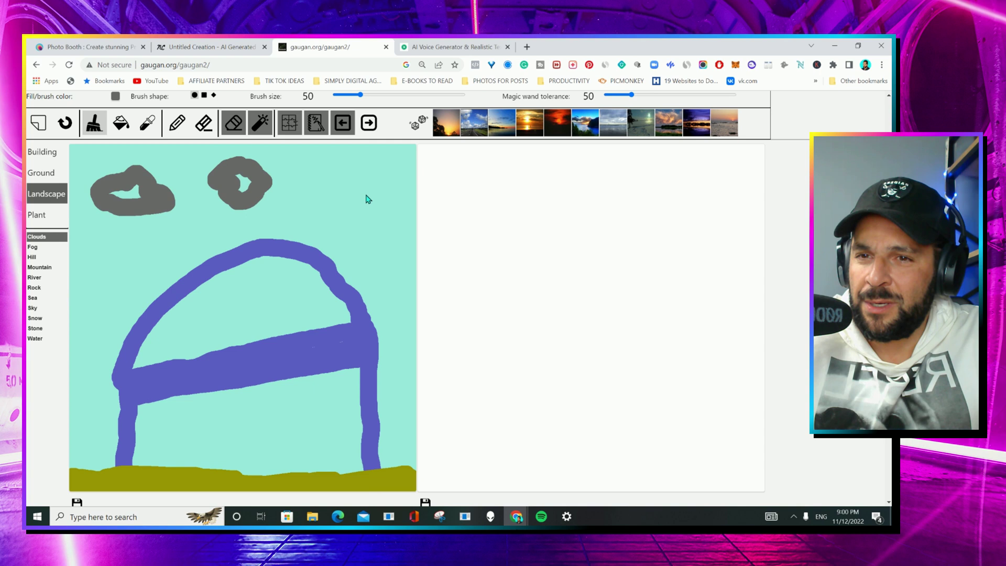
left_click_drag(366, 198, 376, 219)
- Paint a flower under the arch above the ground using Plant > Flower
left_click(38, 214)
left_click(42, 248)
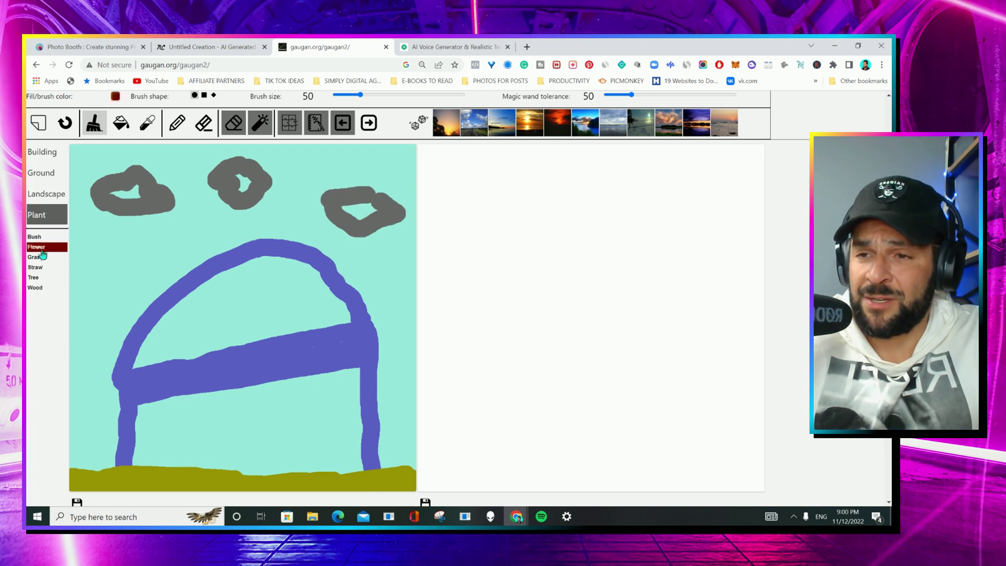
mouse_move(288, 473)
left_mouse_down()
mouse_move(294, 423)
mouse_move(278, 400)
mouse_move(312, 405)
mouse_move(313, 437)
left_mouse_up()
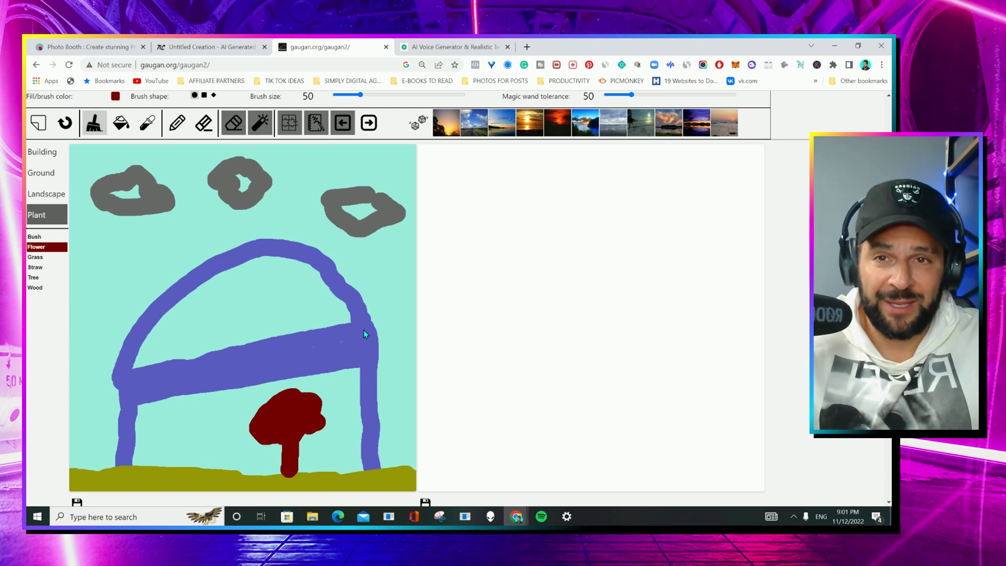
scroll(446, 273, "up", 2)
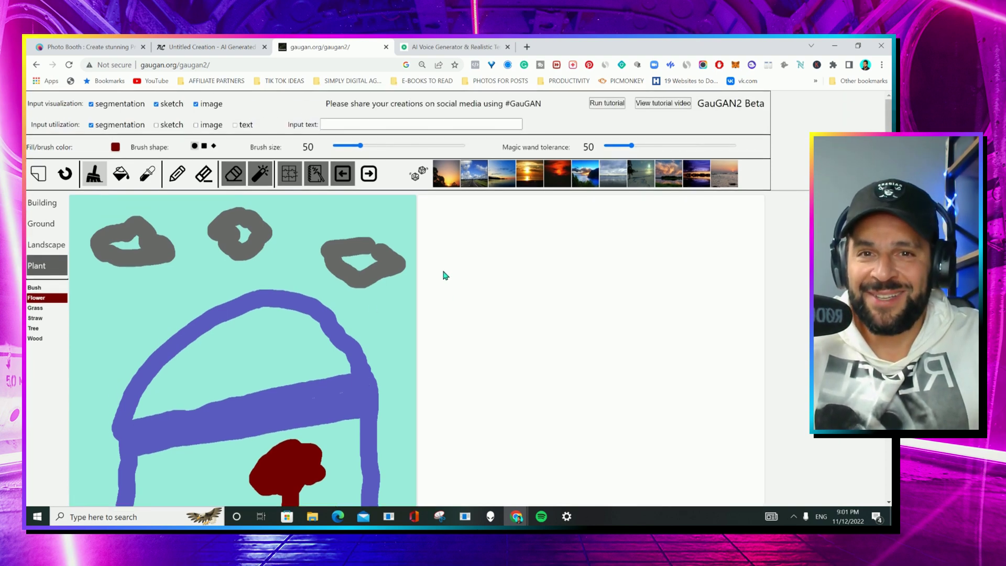
- Render the arch-and-cloudy-sky sketch in GauGAN2 as a realistic photo and review the result
left_click(368, 177)
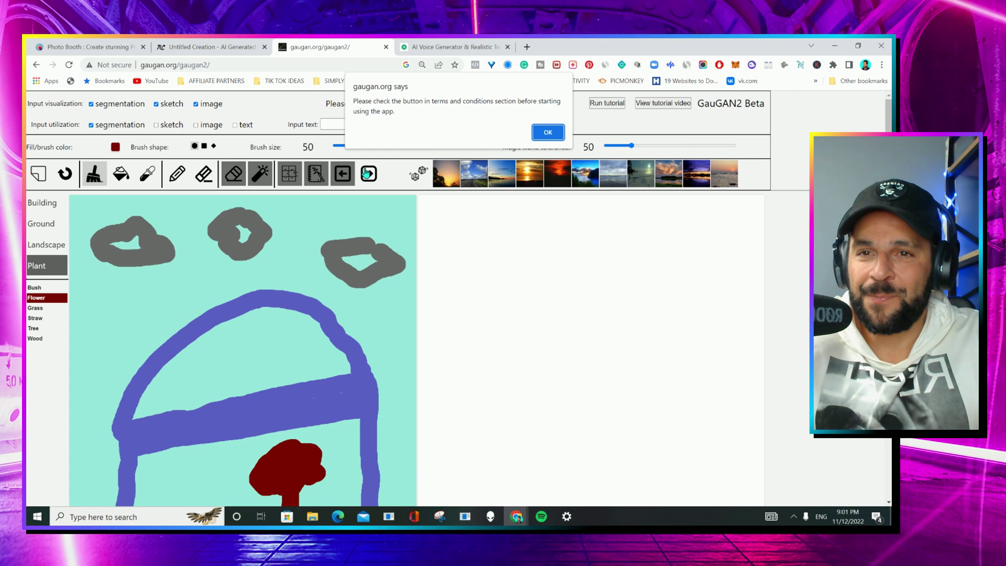
key("Return")
scroll(369, 265, "down", 2)
scroll(564, 325, "up", 1)
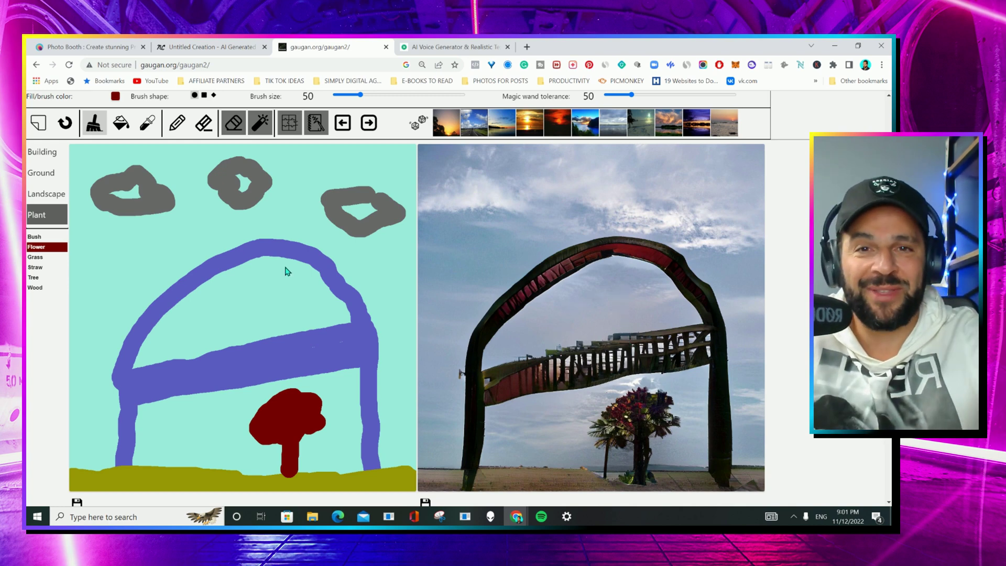
scroll(681, 281, "down", 1)
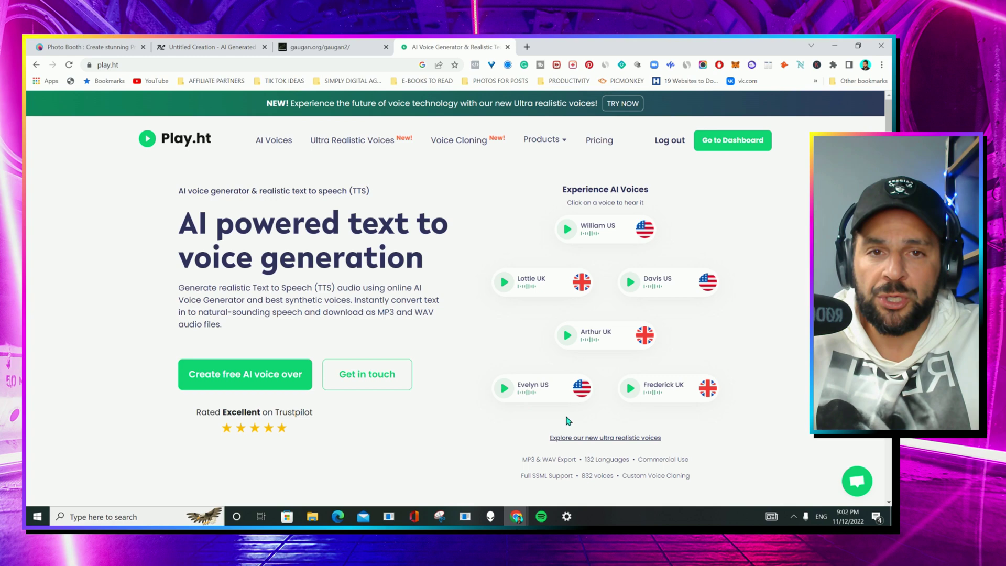
- Start a new audio file in Play.ht using Ultra Realistic Voices from the dashboard
left_click(504, 284)
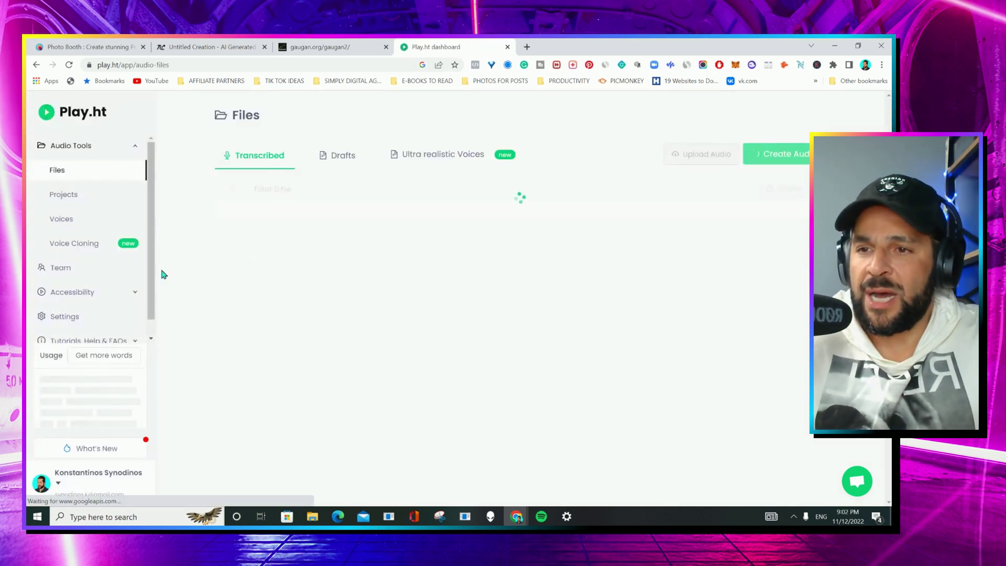
left_click(426, 178)
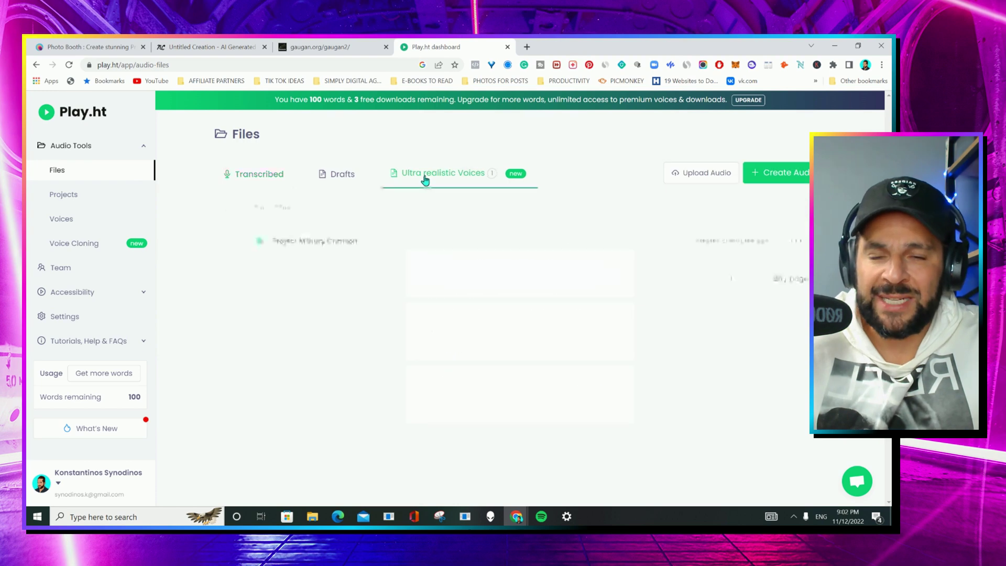
left_click(329, 237)
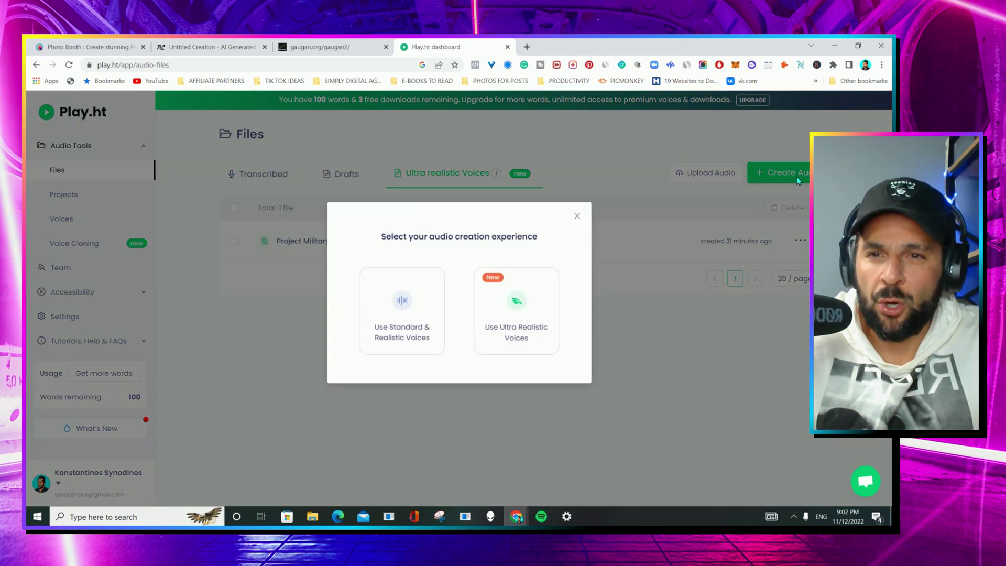
left_click(510, 304)
- Write the script: 'Hello Hustlers… hit 100k subscribers by the end of 2022! Let's gooooo'
left_click(132, 200)
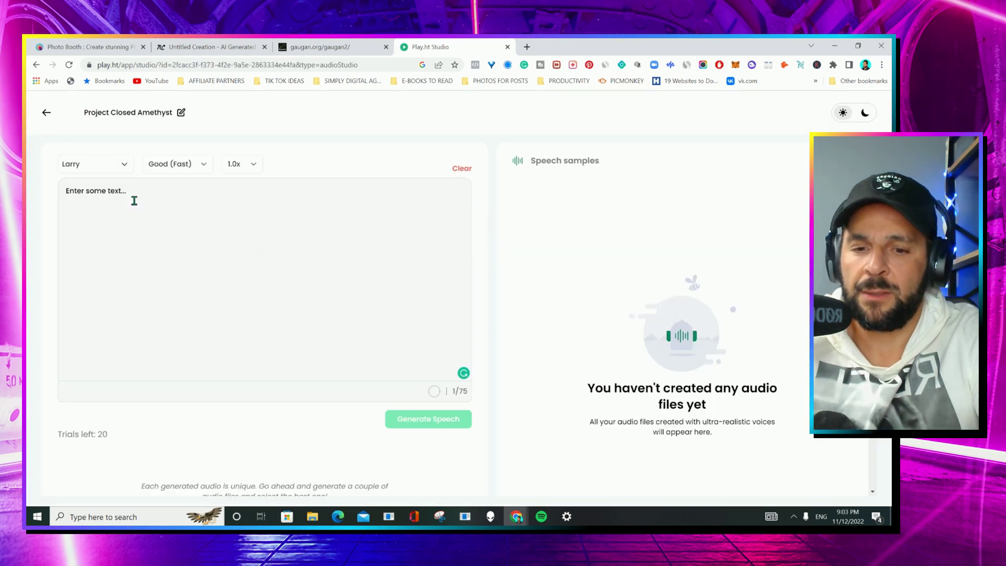
type("Hello Hustle")
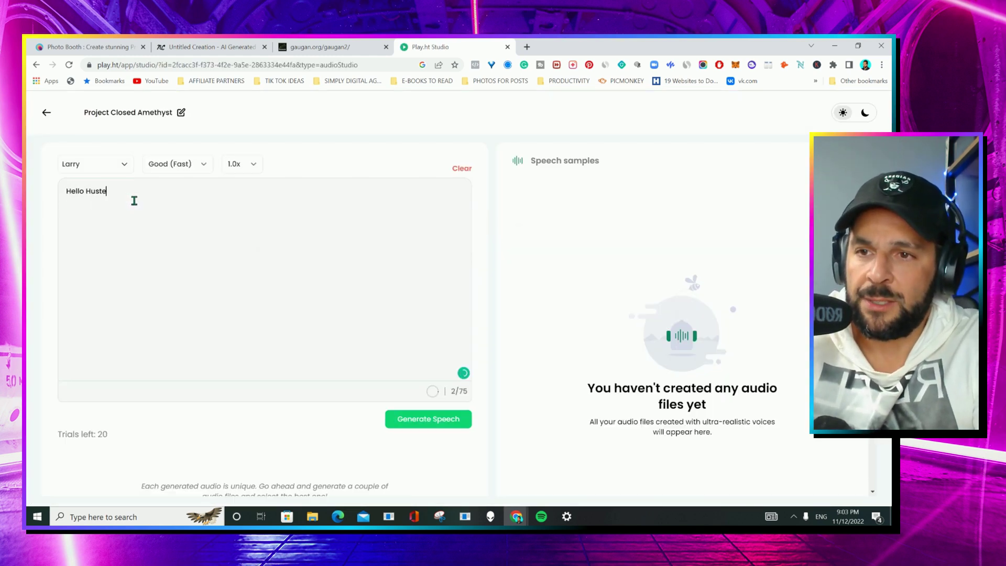
type("rs how is everyone. let's make this channel a")
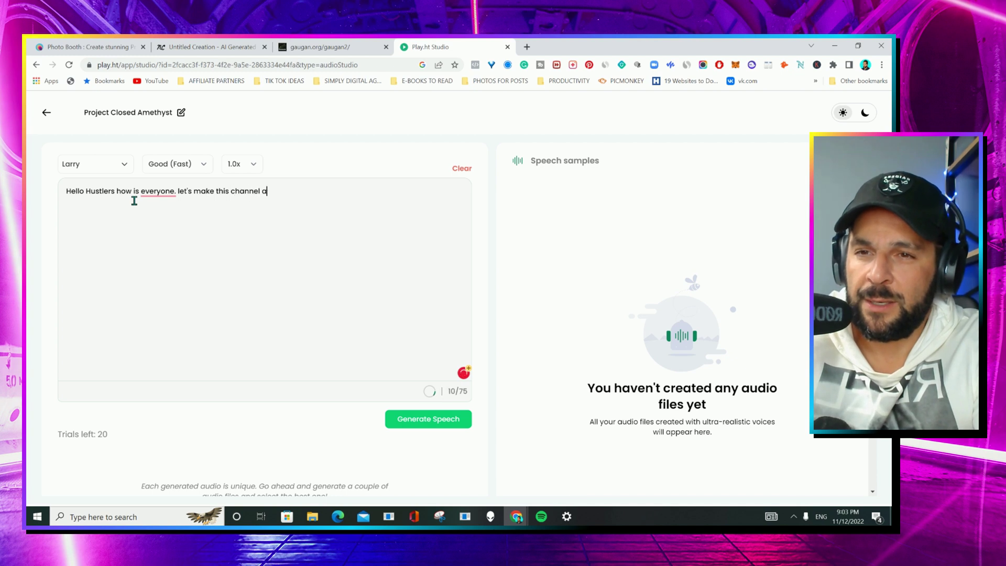
type(" great success ")
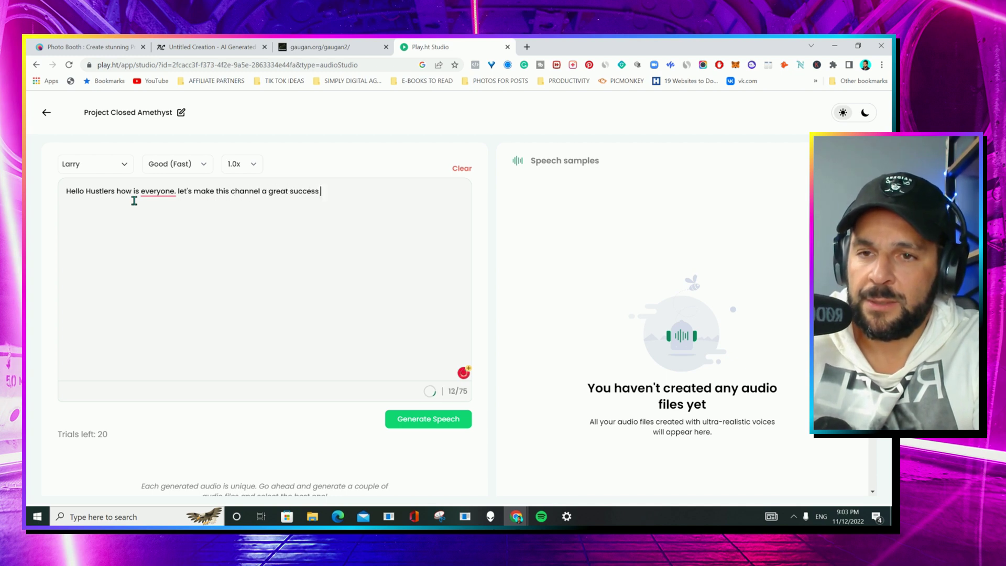
type("and hit 100k subri")
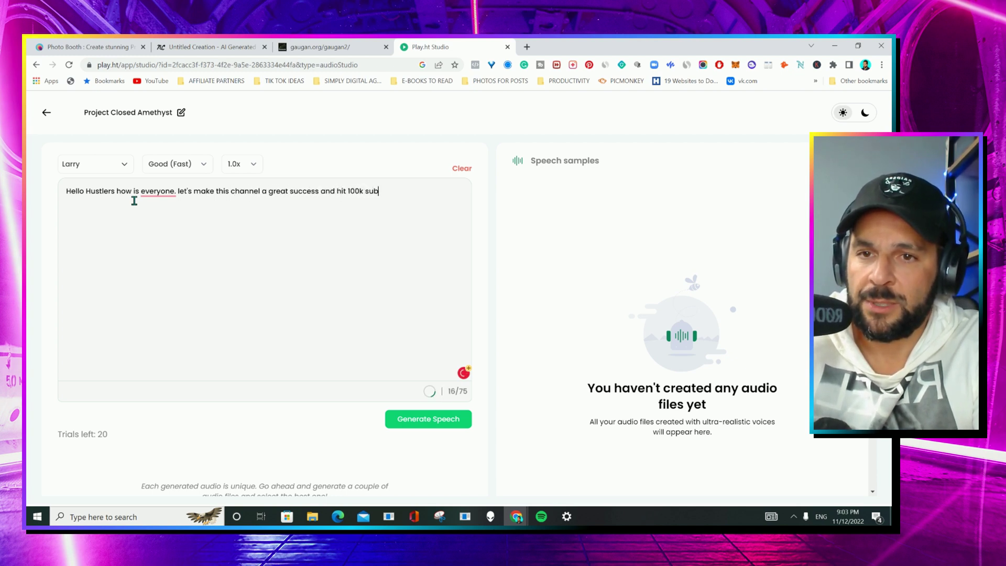
key("BackSpace")
key("BackSpace")
type("scribers by the end of 2022! Let's gooooo")
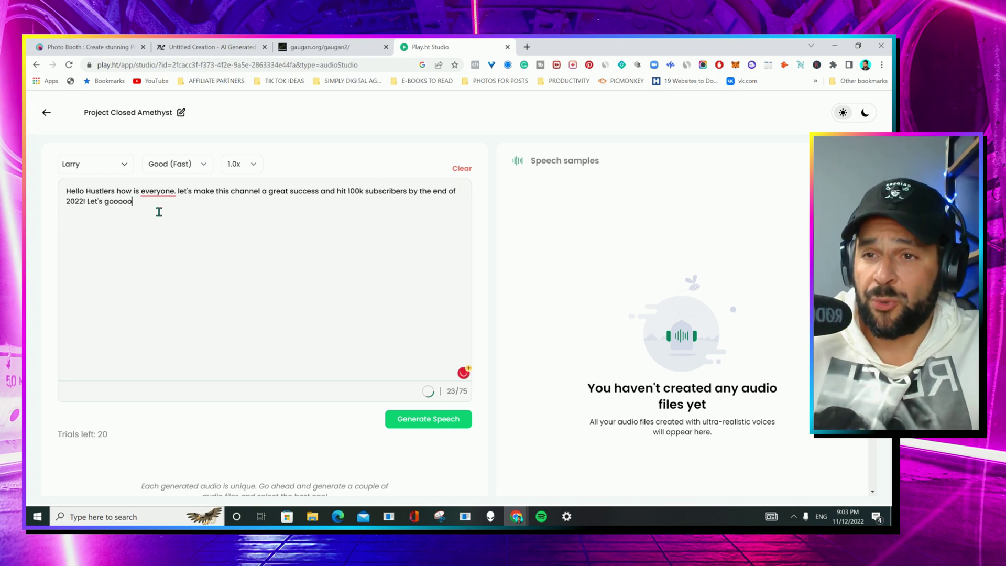
- After previewing Lillian, set the script's voice to Anthony and generate the speech sample
left_click(111, 163)
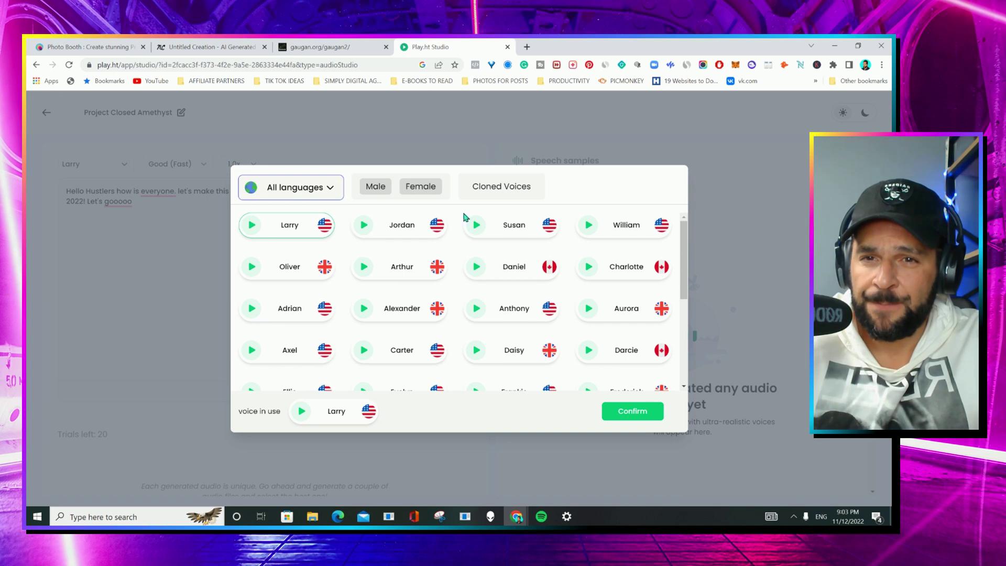
scroll(352, 274, "down", 3)
left_click(254, 329)
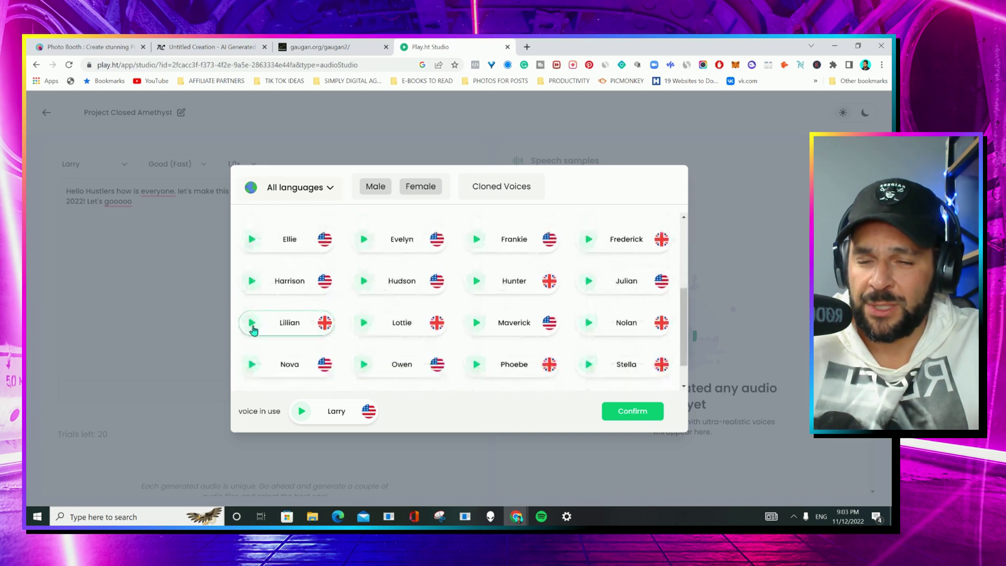
scroll(253, 329, "up", 3)
left_click(504, 261)
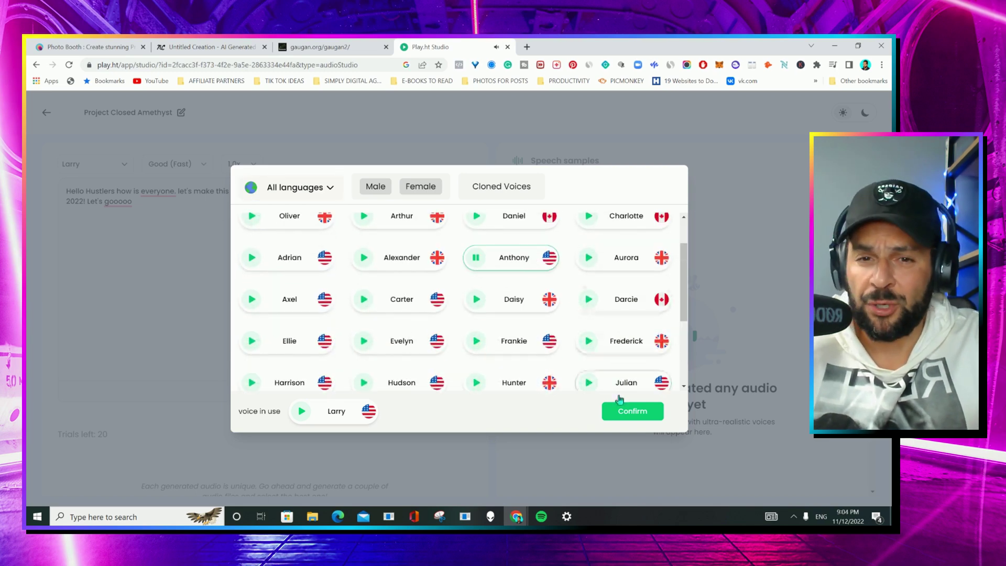
left_click(632, 411)
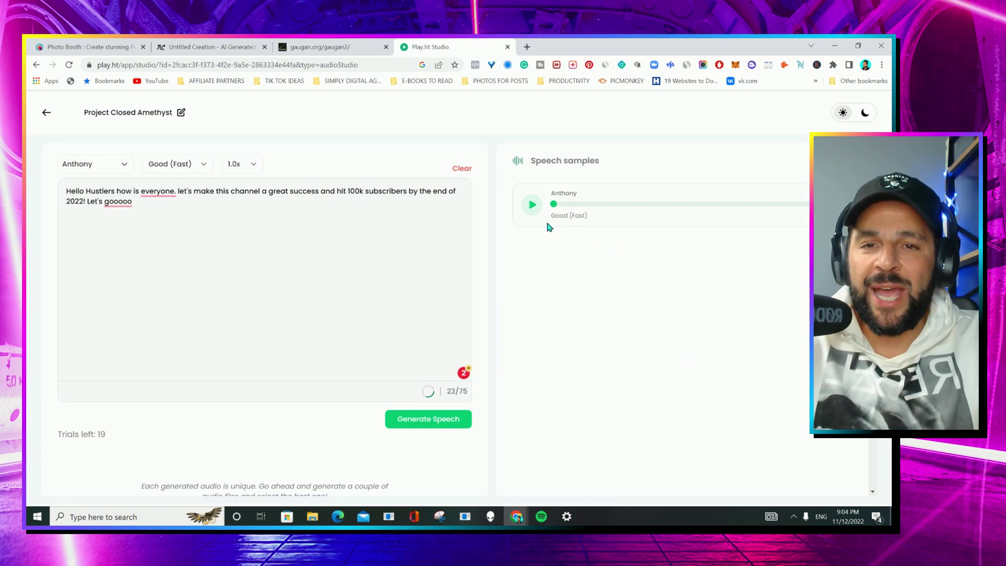
left_click(533, 210)
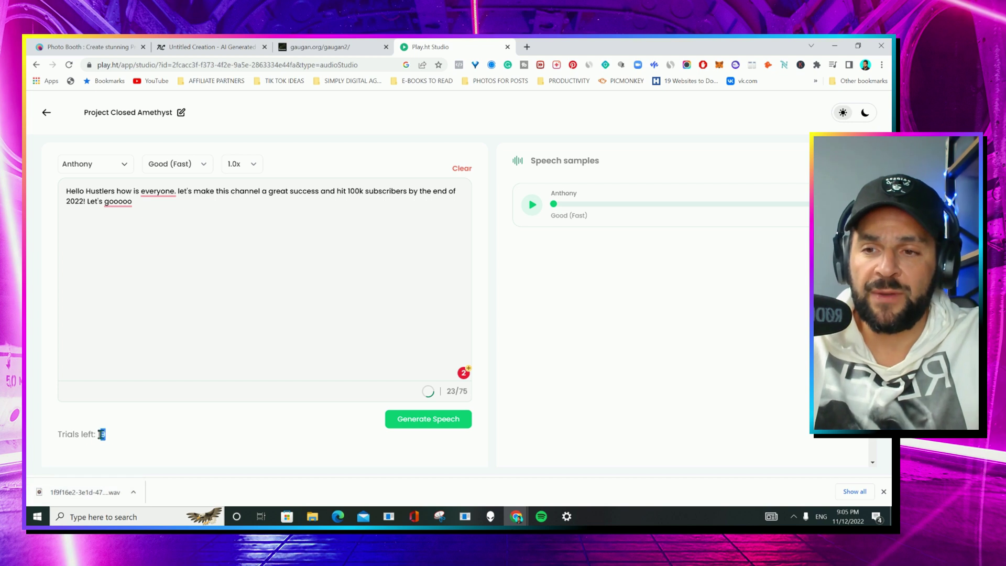
left_click_drag(111, 438, 53, 437)
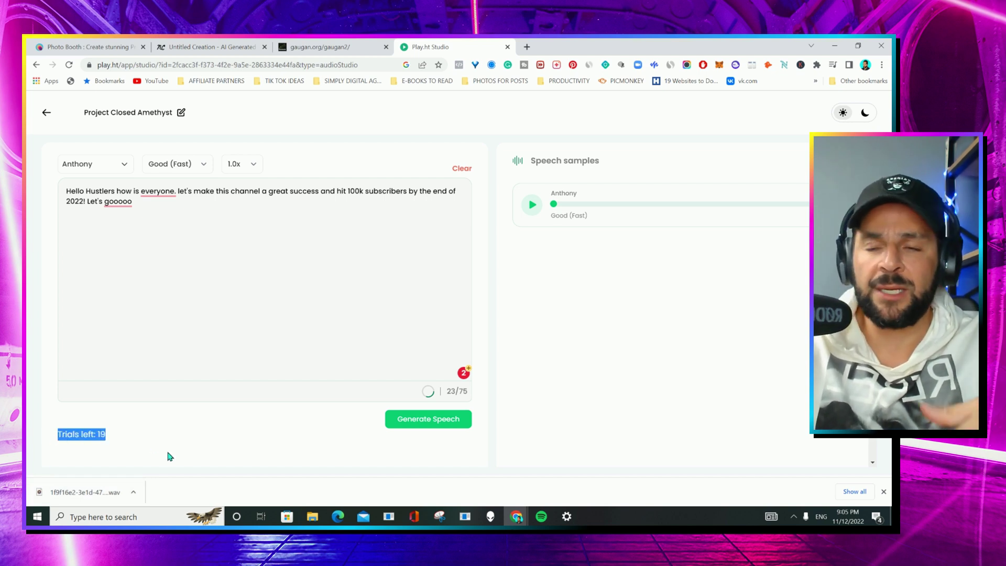